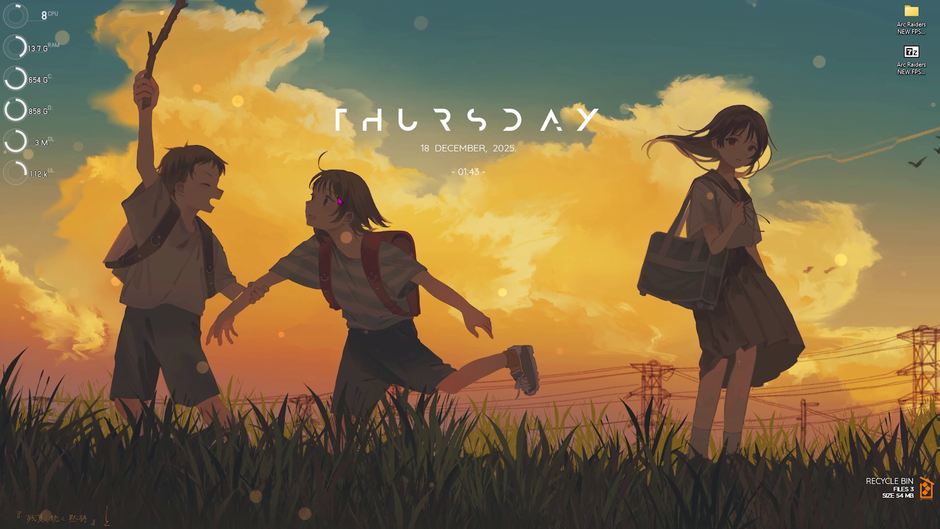
# - Run Storage Sense immediately from Settings > System > Storage, freeing 2.42 GB on C:
pyautogui.press('super')
pyautogui.write('settings')
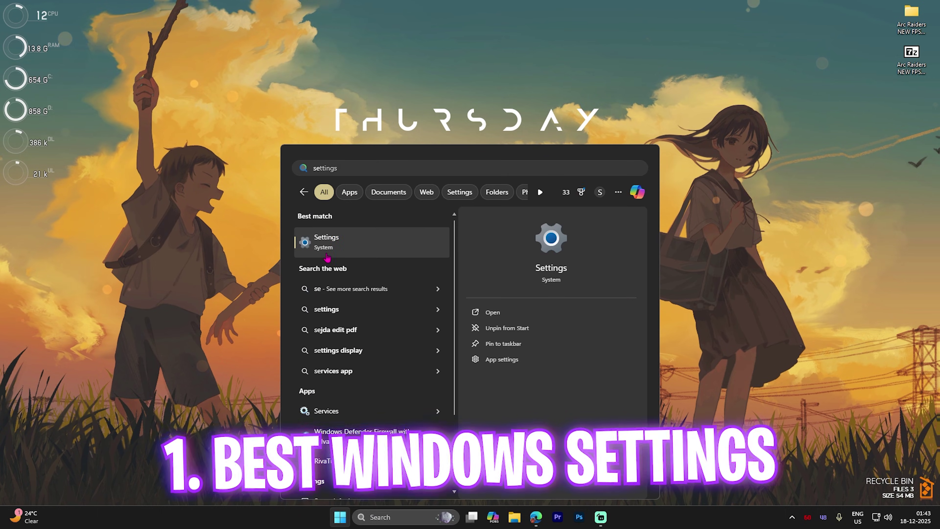
pyautogui.click(328, 256)
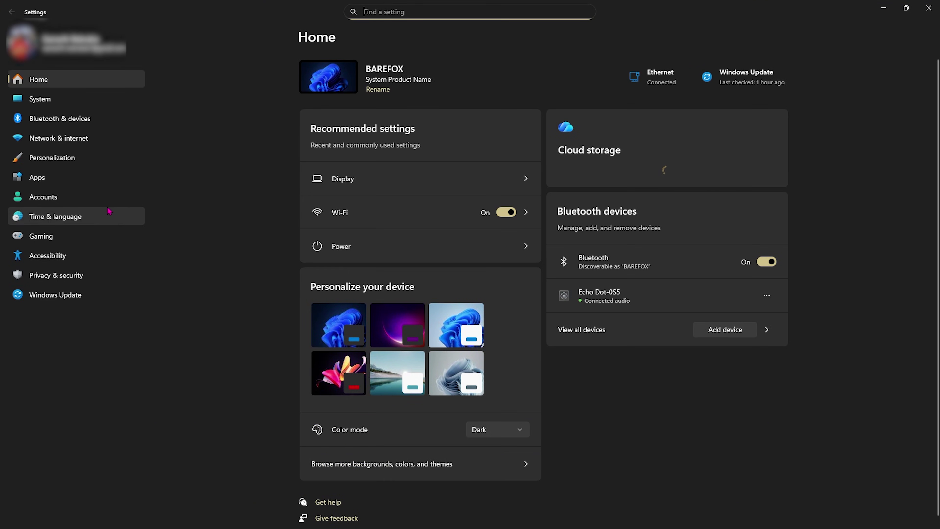
pyautogui.click(61, 99)
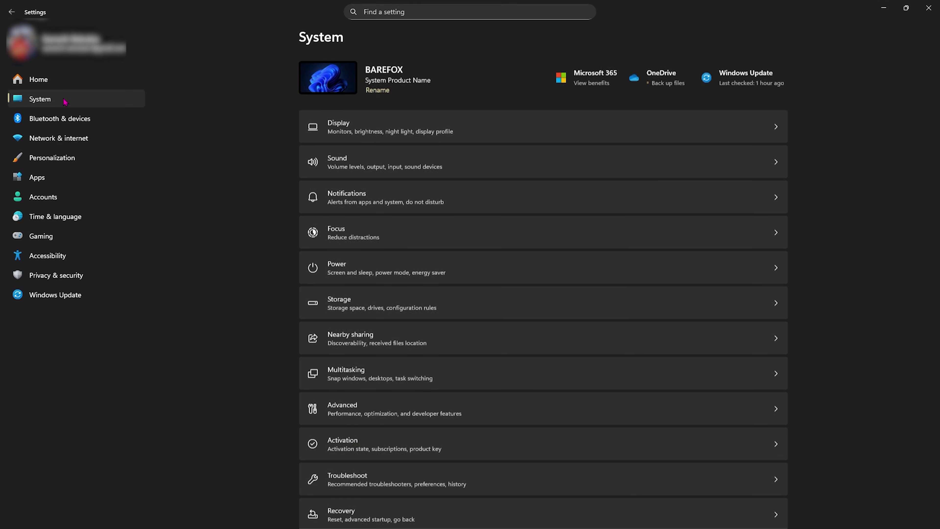
pyautogui.click(355, 301)
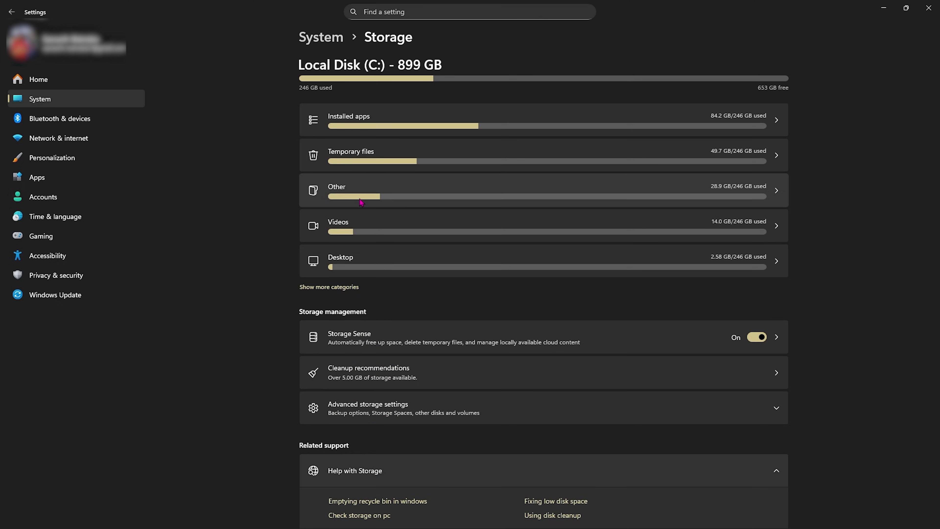
pyautogui.click(377, 351)
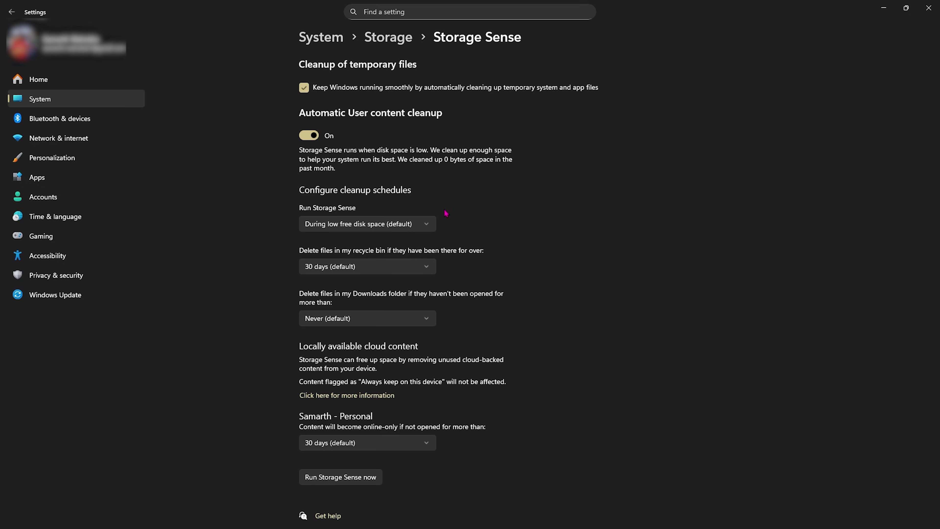
pyautogui.click(337, 477)
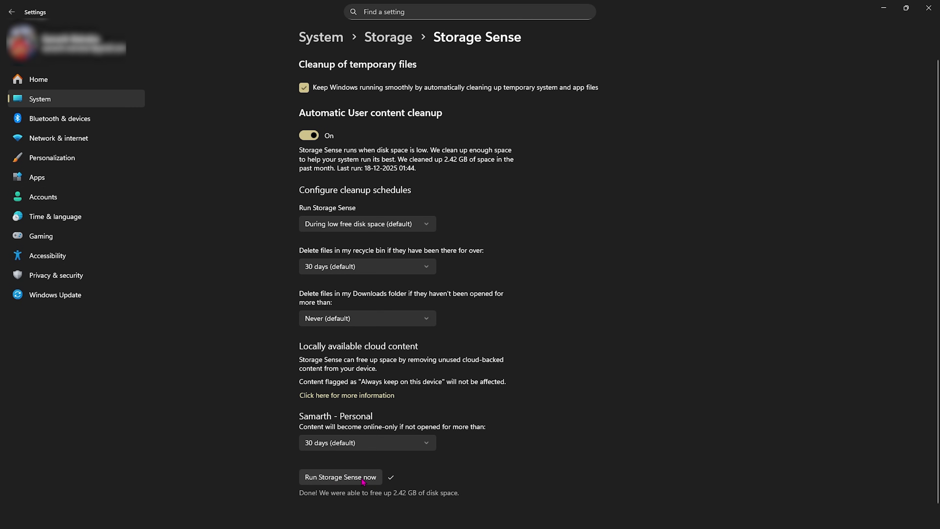
# - Review the Personalization Colors page, then the Gaming Game Bar settings
pyautogui.click(88, 156)
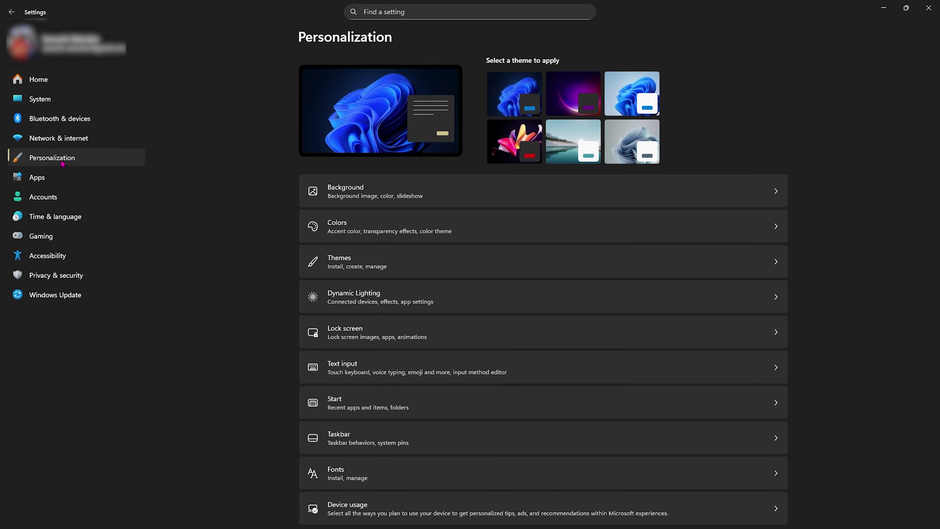
pyautogui.click(339, 225)
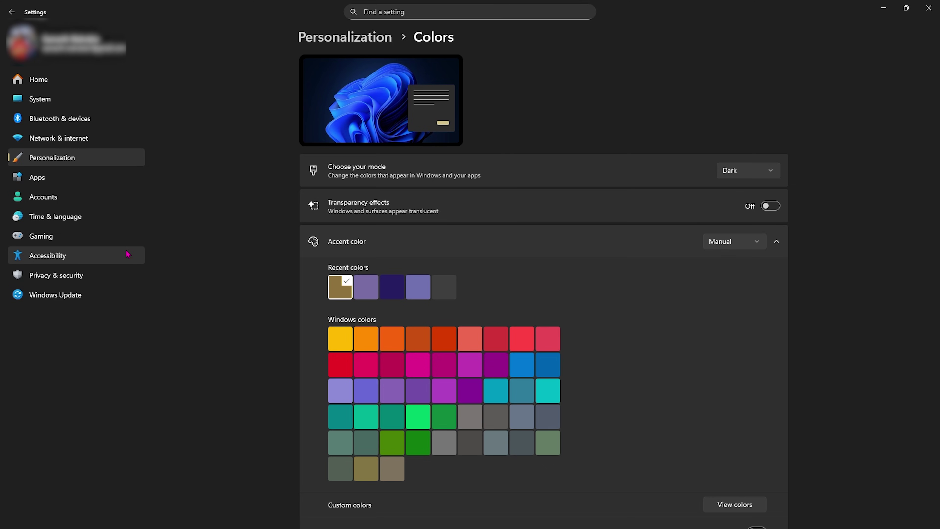
pyautogui.click(111, 235)
pyautogui.click(372, 83)
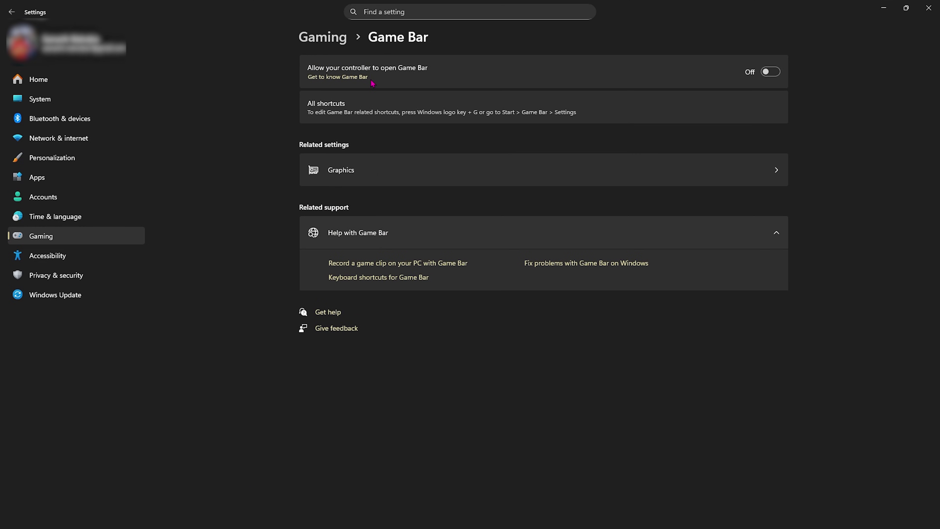
# - Check Game Mode, windowed-game optimizations and GPU scheduling, then view Windows Update
pyautogui.click(337, 37)
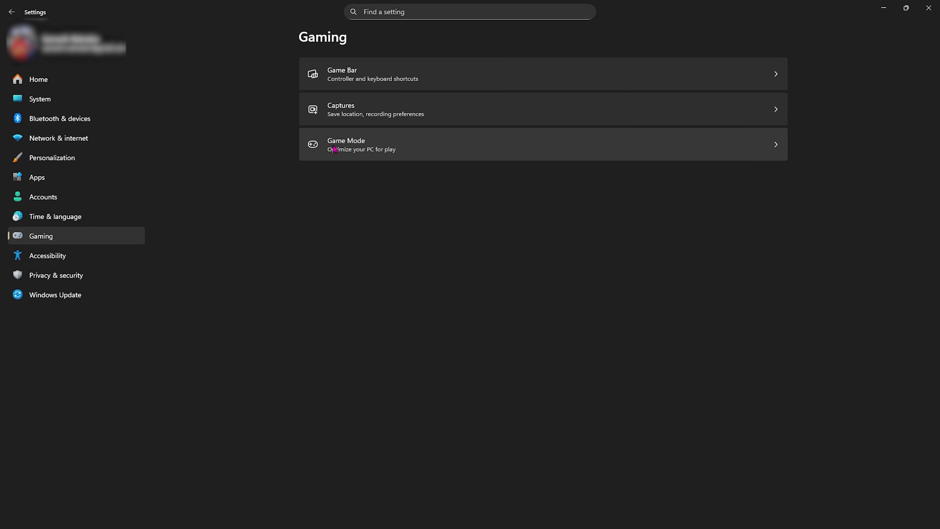
pyautogui.click(368, 146)
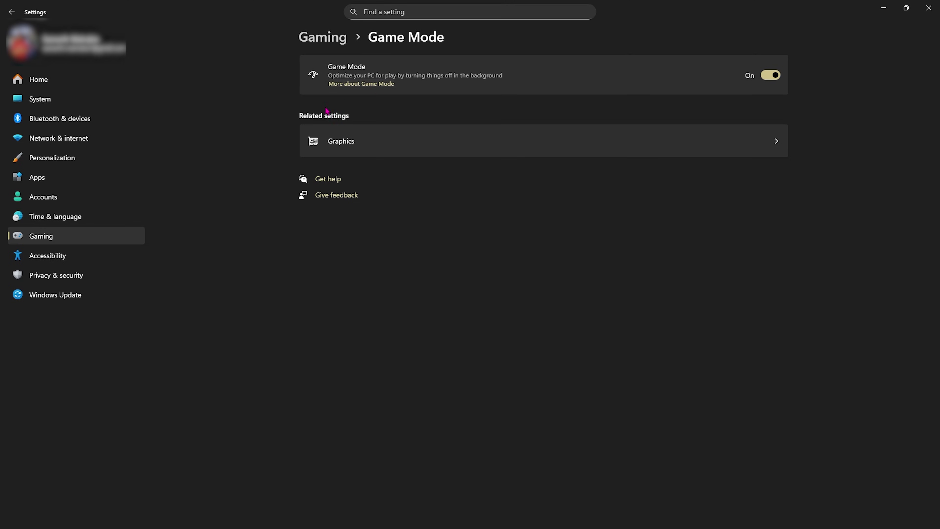
pyautogui.click(363, 145)
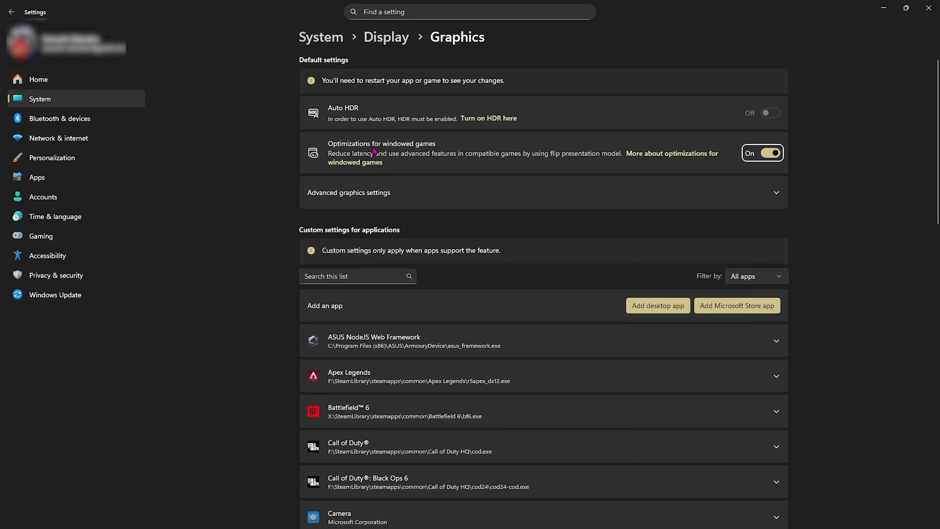
pyautogui.click(371, 192)
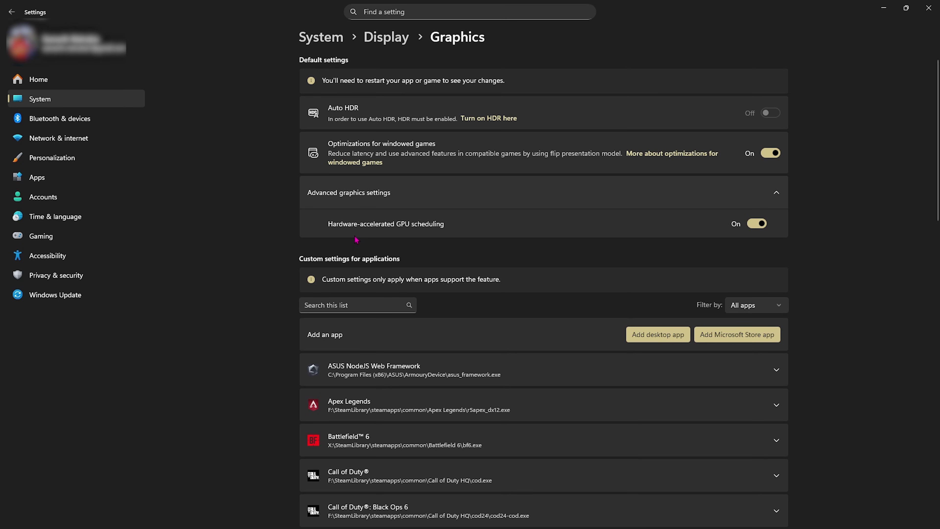
pyautogui.click(55, 294)
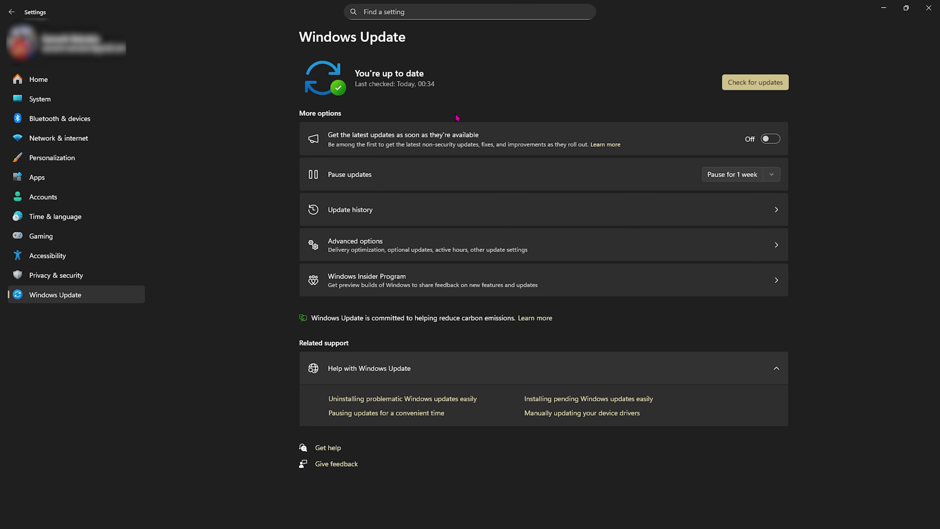
# - Look over the Delivery Optimization settings under Windows Update's Advanced options
pyautogui.click(361, 245)
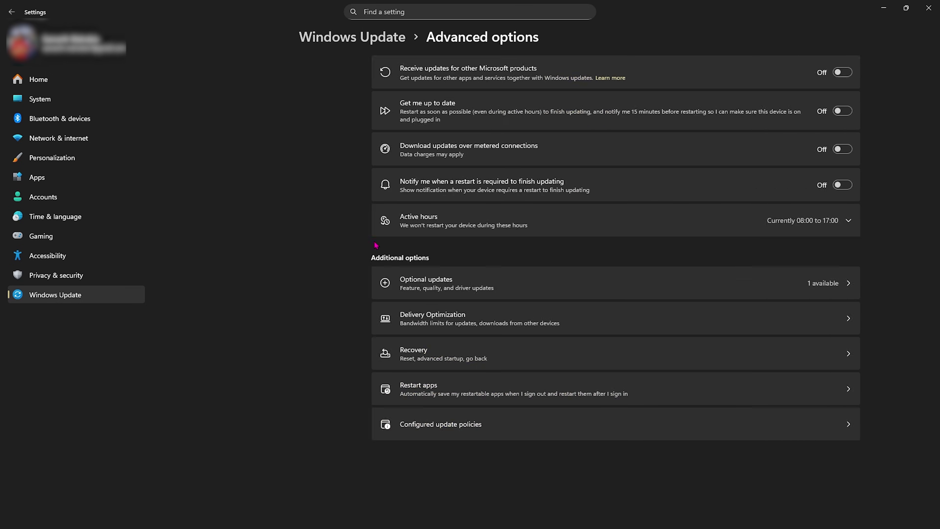
pyautogui.click(388, 317)
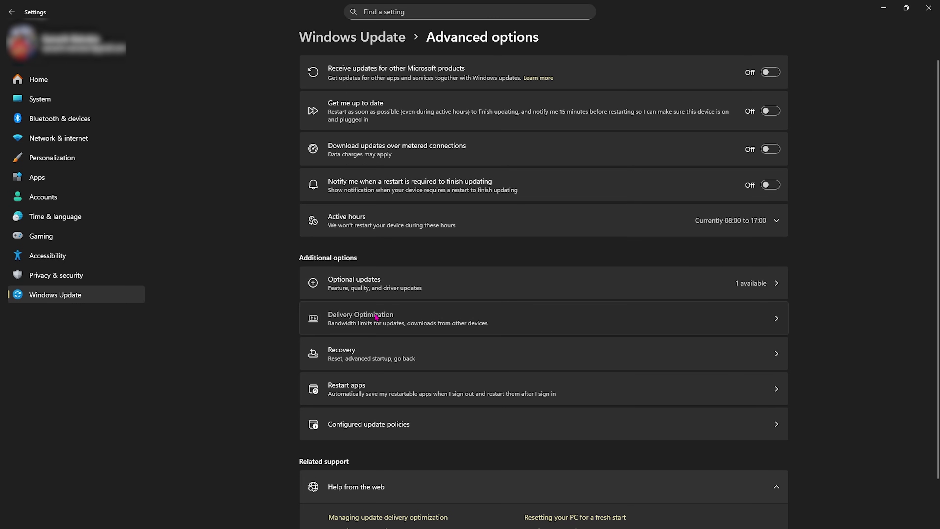
pyautogui.hotkey('alt', 'Left')
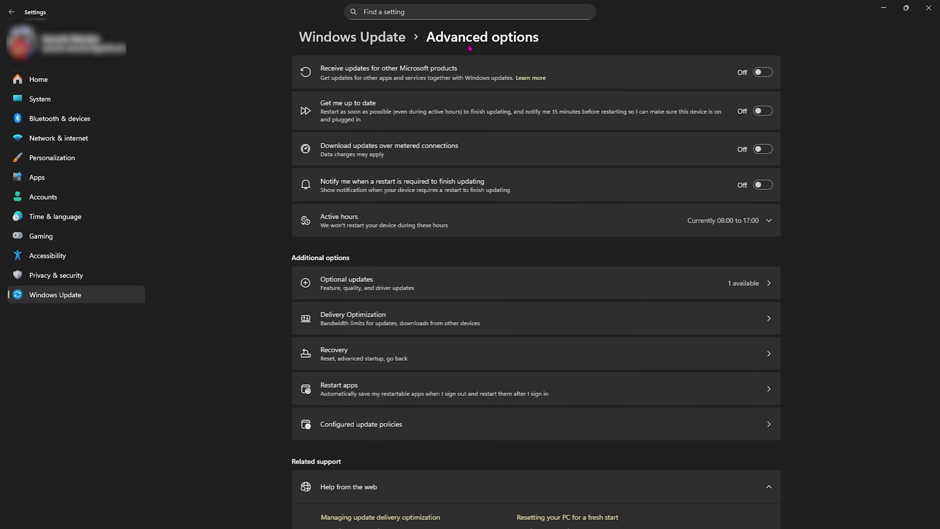
# - Download and install the optional MediaTek Inc. - Ports - 3.0.1511.0 driver update
pyautogui.click(391, 285)
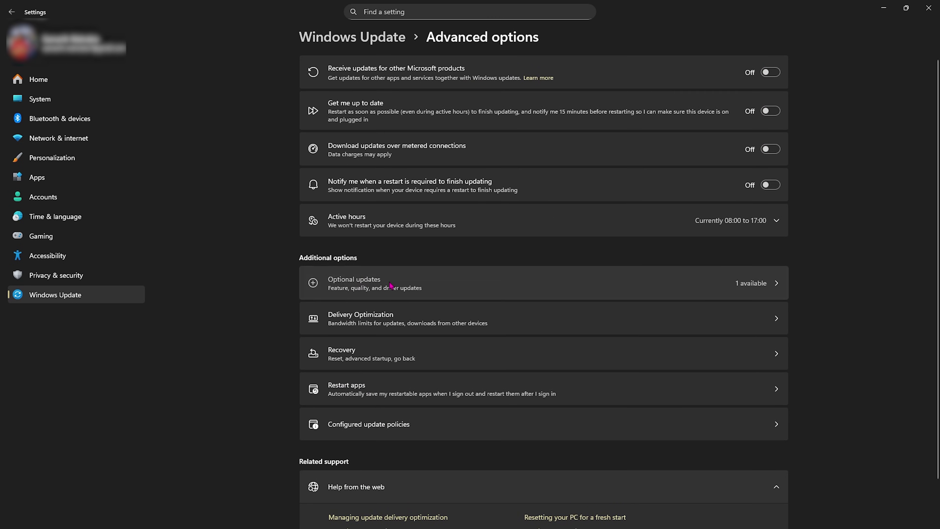
pyautogui.click(757, 84)
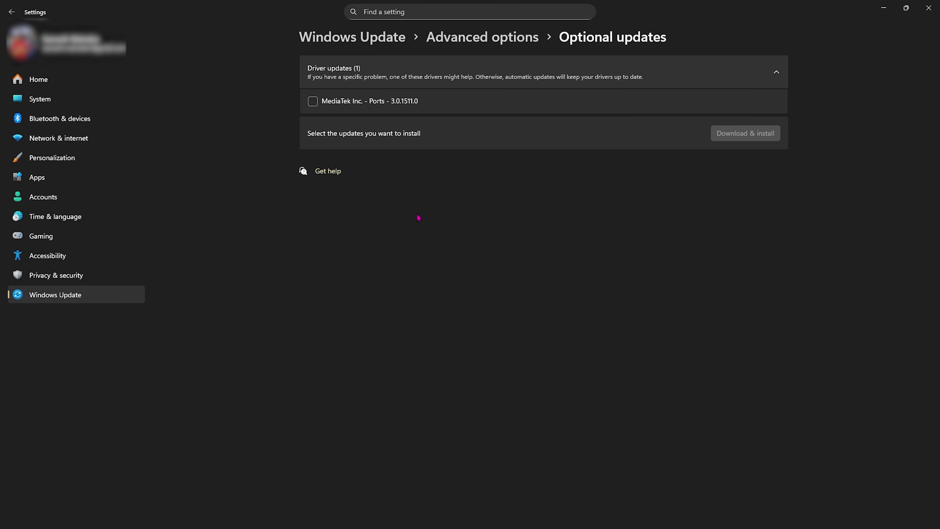
pyautogui.click(313, 102)
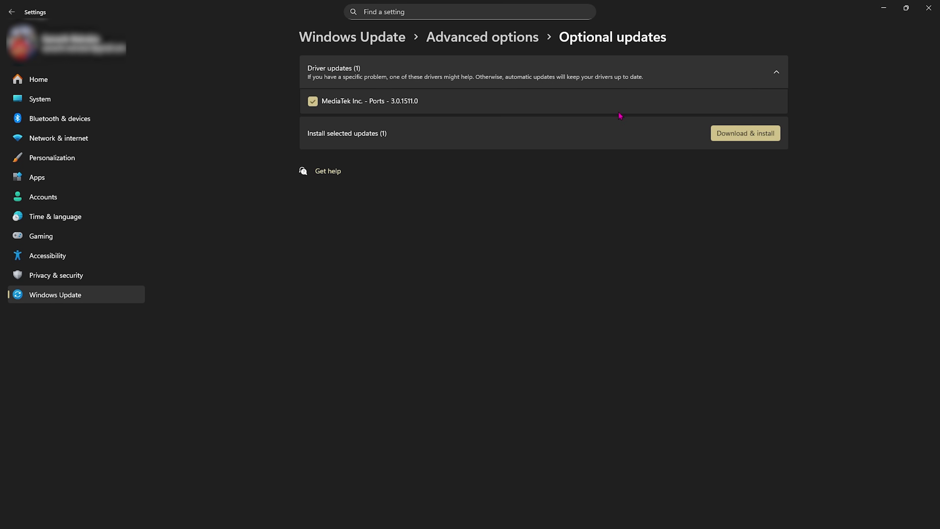
pyautogui.click(727, 135)
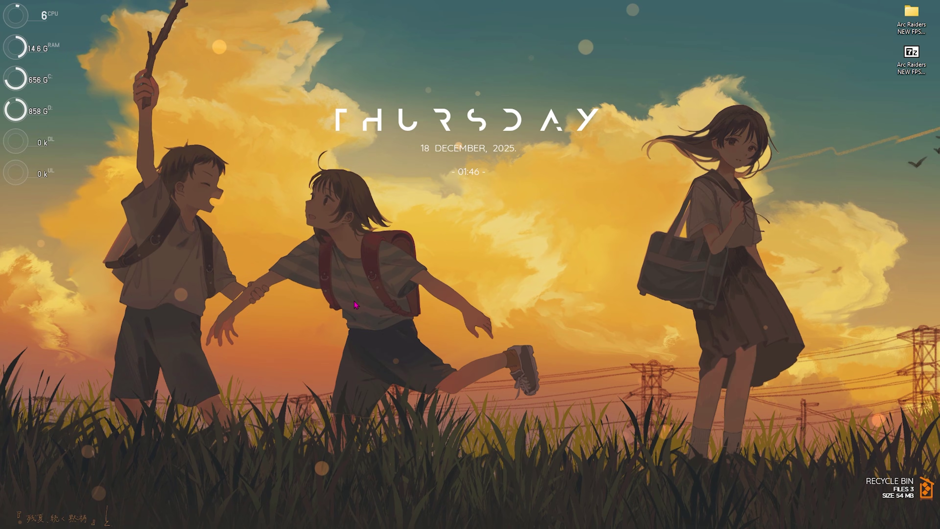
# - Open the Group Policy Editor at Administrative Templates > Windows Components > App Privacy
pyautogui.press('super')
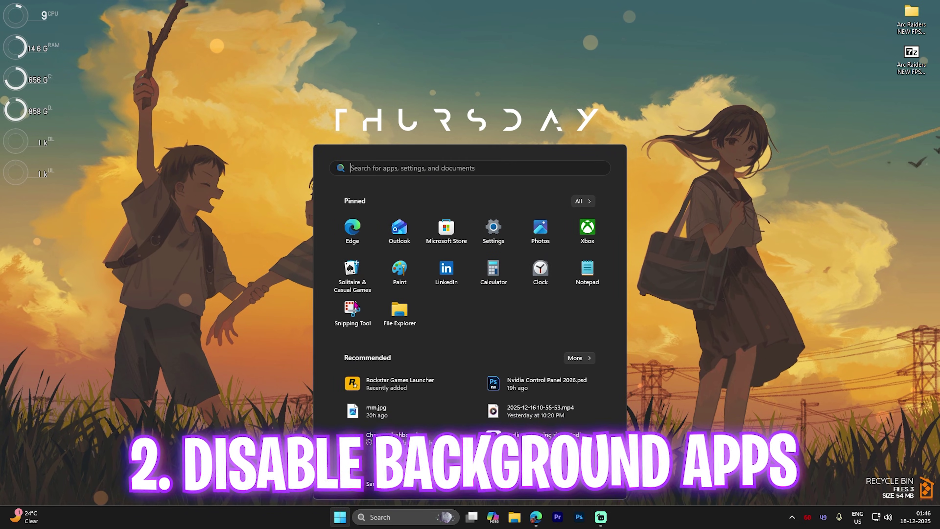
pyautogui.write('edit gro')
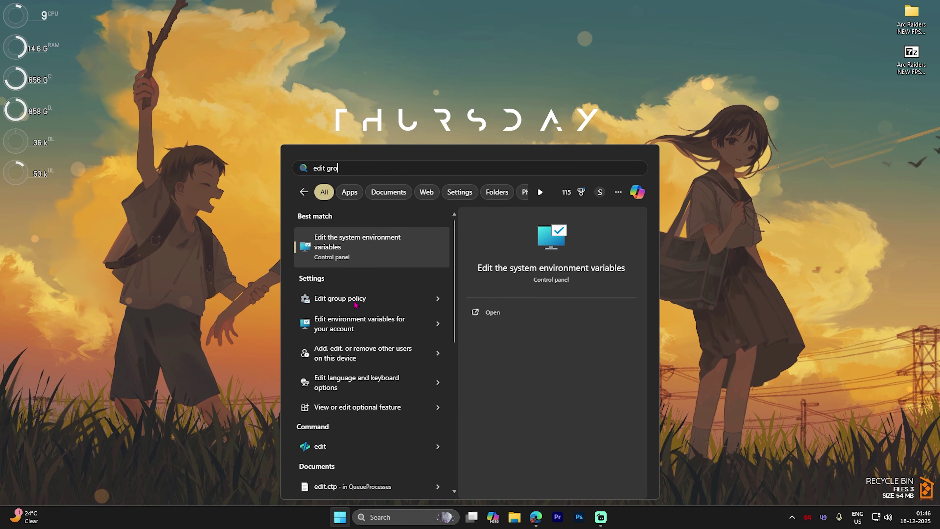
pyautogui.write('up policy')
pyautogui.press('Return')
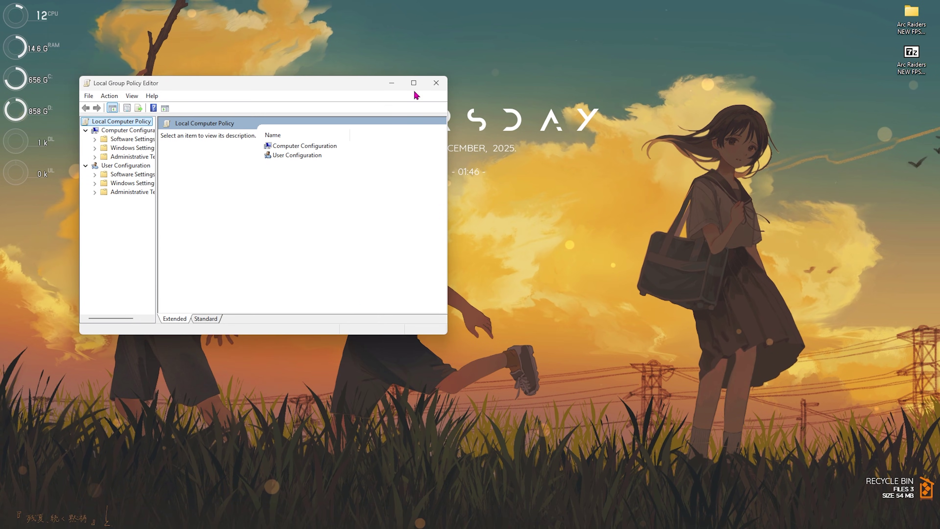
pyautogui.click(414, 82)
pyautogui.doubleClick(208, 70)
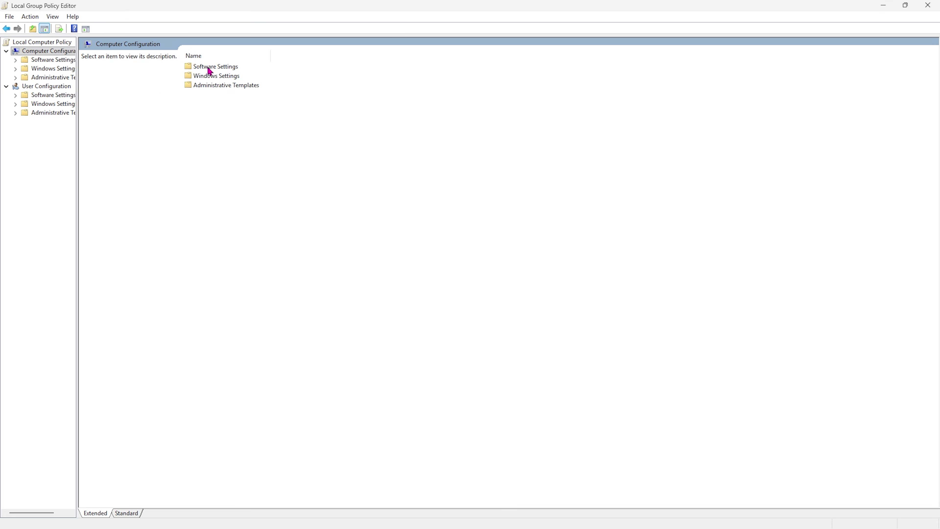
pyautogui.click(212, 88)
pyautogui.doubleClick(212, 90)
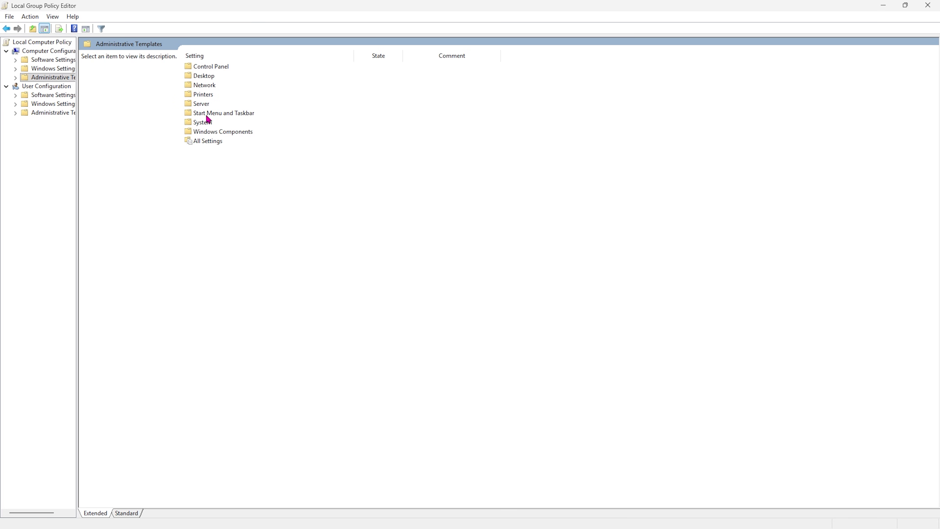
pyautogui.click(214, 132)
pyautogui.doubleClick(215, 134)
pyautogui.click(214, 103)
pyautogui.doubleClick(213, 103)
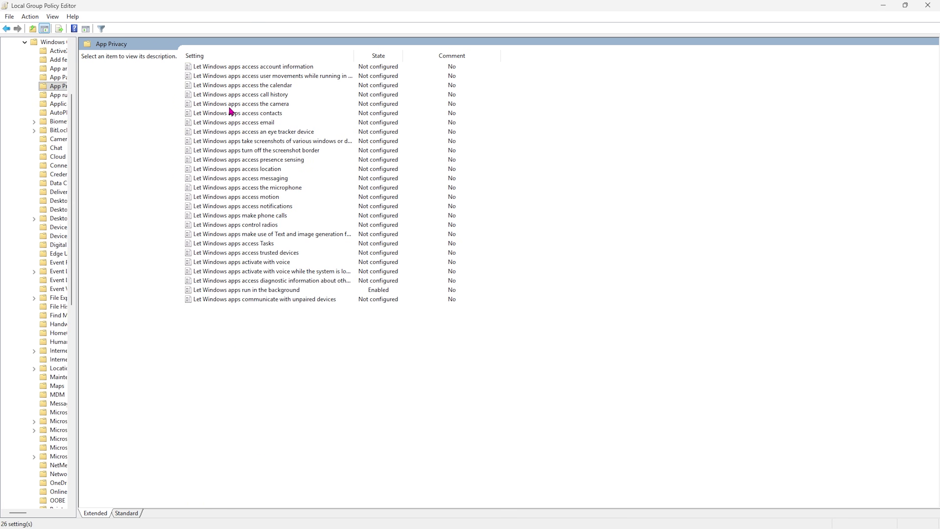
# - Set 'Let Windows apps run in the background' to Force Deny for all apps and apply
pyautogui.click(263, 290)
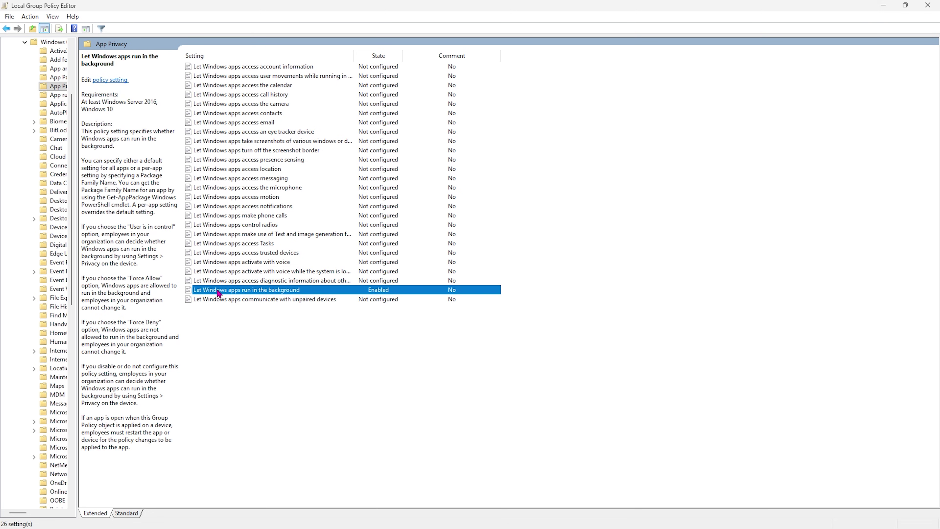
pyautogui.doubleClick(293, 292)
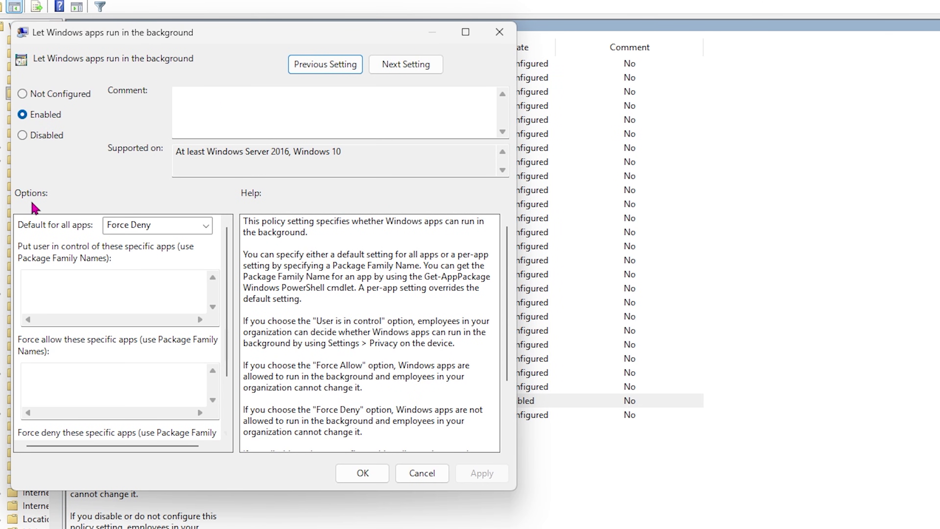
pyautogui.click(134, 232)
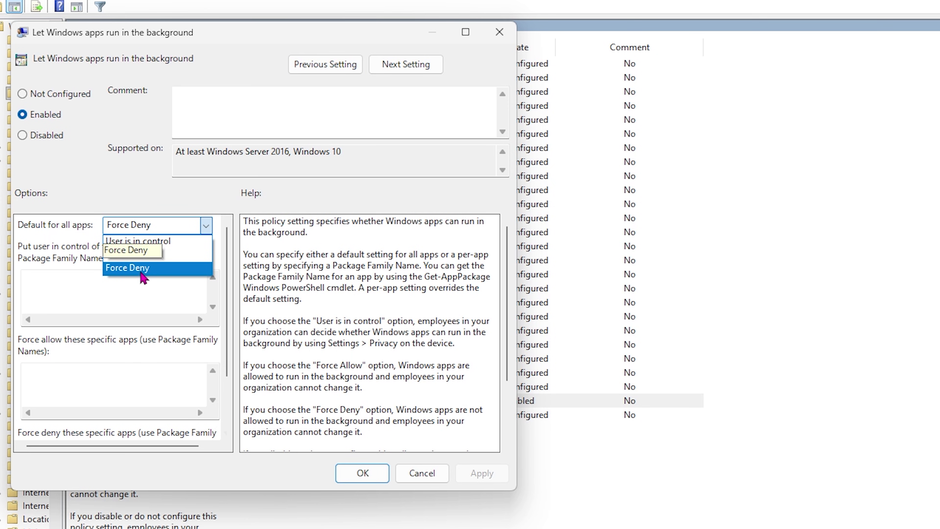
pyautogui.click(153, 274)
pyautogui.click(482, 473)
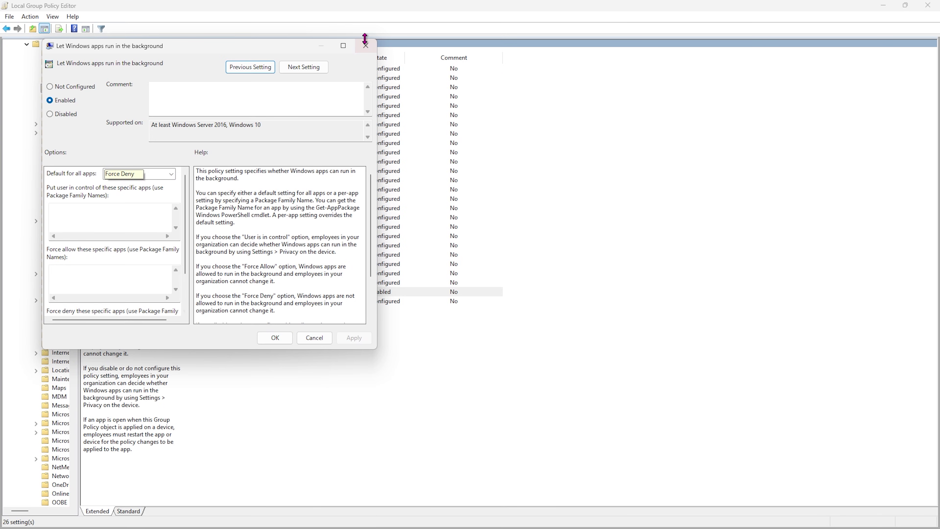
pyautogui.click(499, 31)
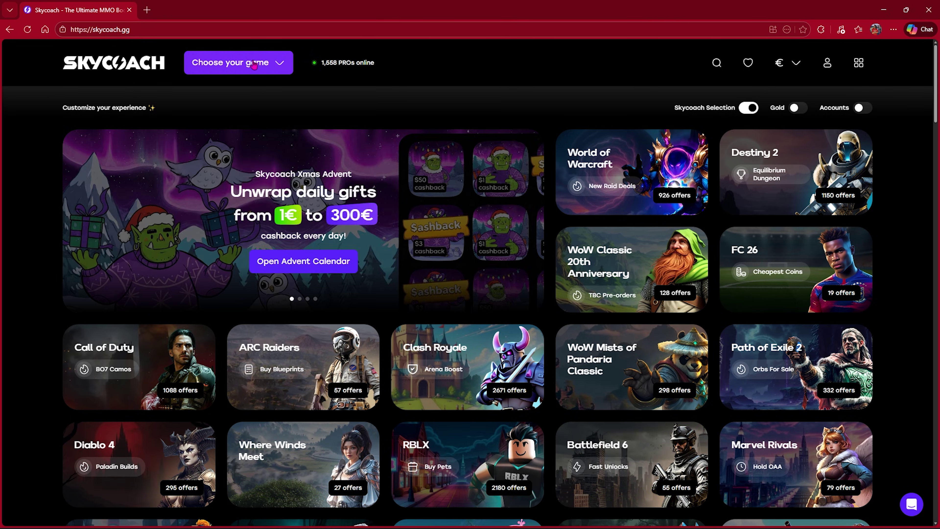
# - Browse Skycoach's game list and open the ARC Raiders services page
pyautogui.click(240, 63)
pyautogui.scroll(-20, 126, 259)
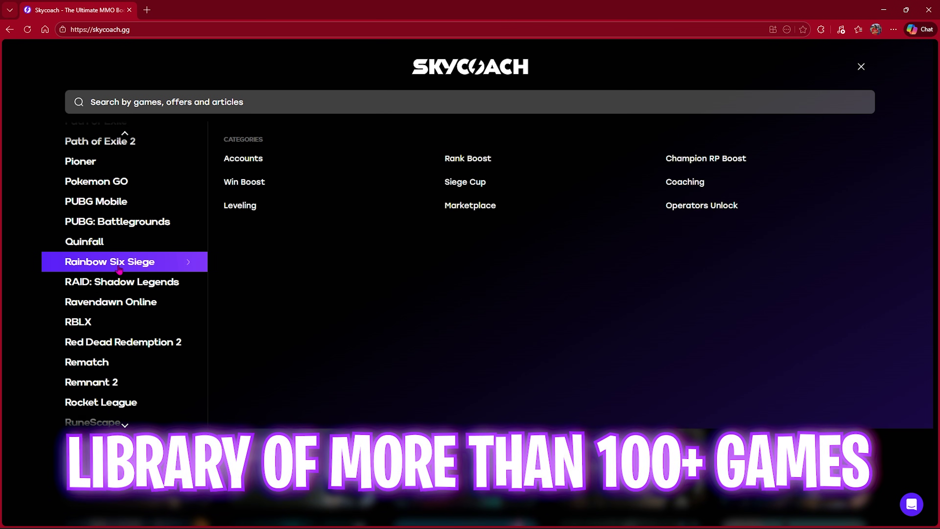
pyautogui.scroll(-5, 119, 270)
pyautogui.press('Escape')
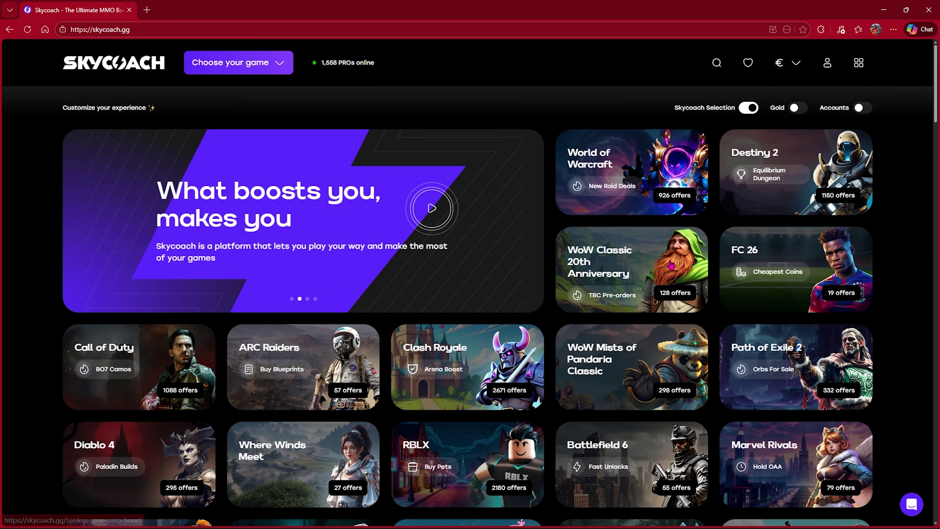
pyautogui.click(284, 351)
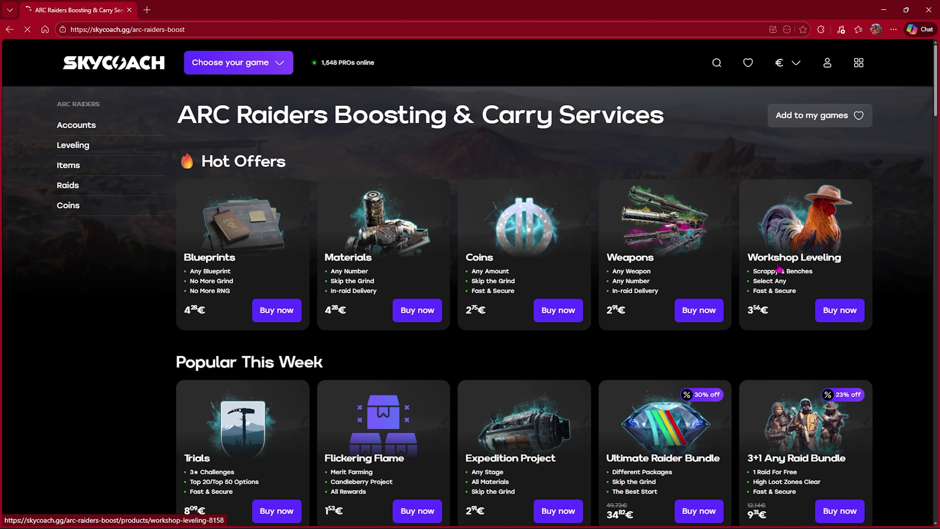
pyautogui.scroll(-15, 298, 273)
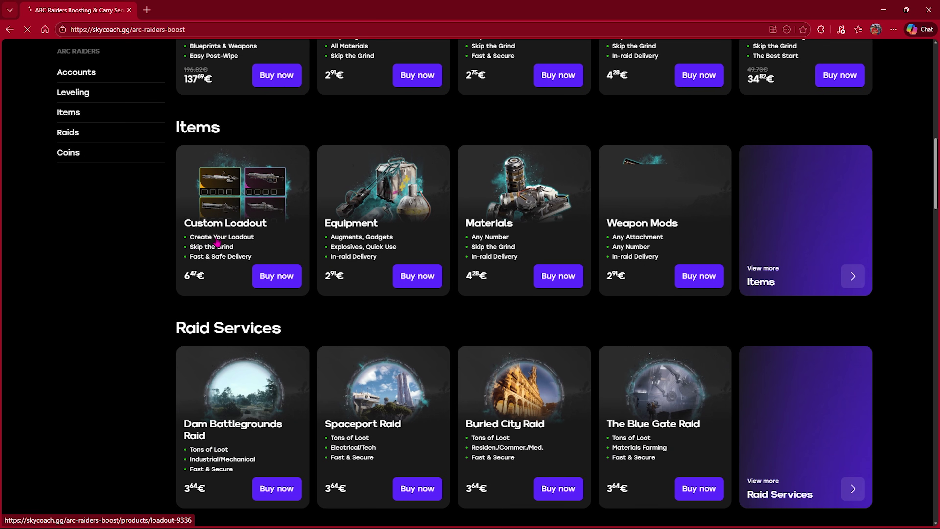
pyautogui.scroll(-3, 402, 266)
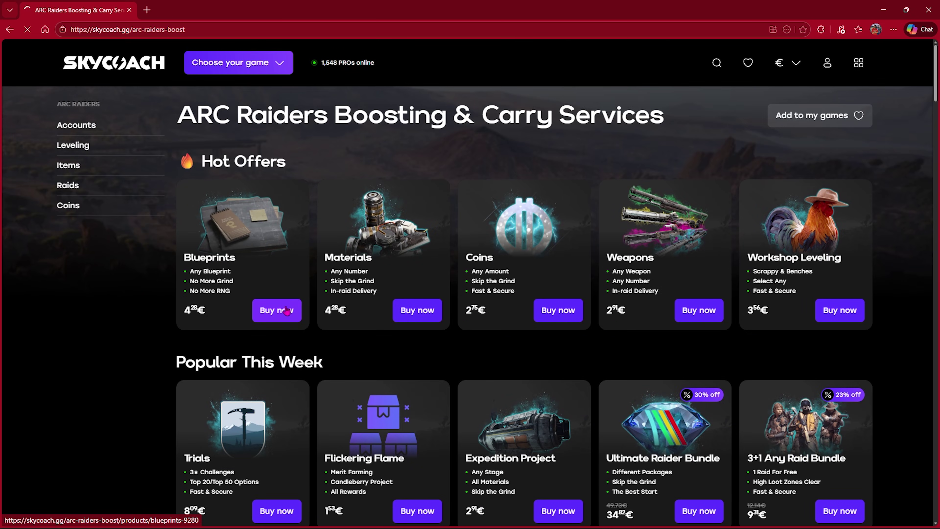
# - Order the Anvil blueprint, piloted, with the 10% promo code for a 3,85 € total
pyautogui.click(273, 310)
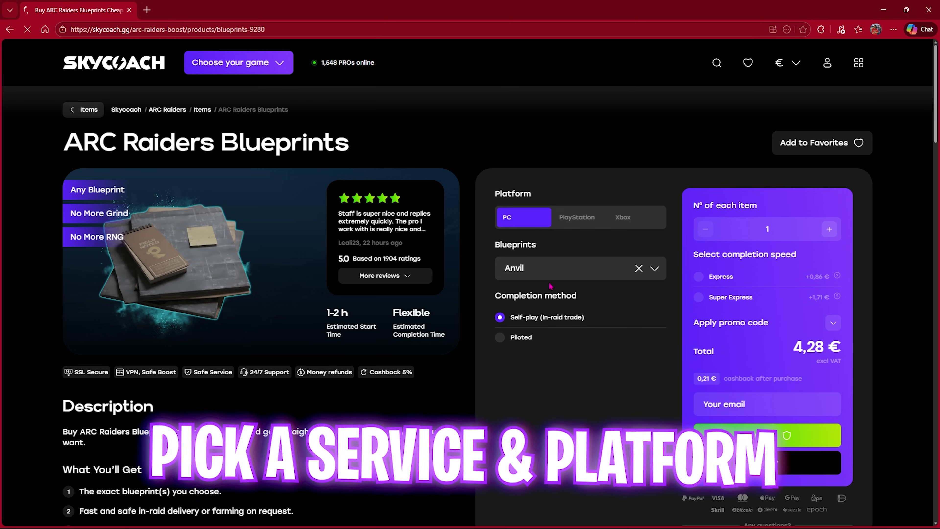
pyautogui.click(553, 269)
pyautogui.click(550, 274)
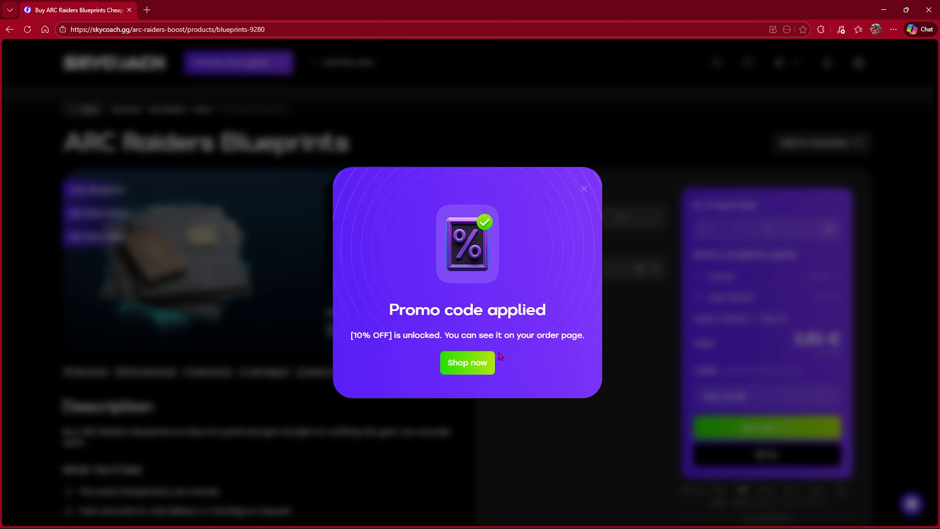
pyautogui.click(584, 189)
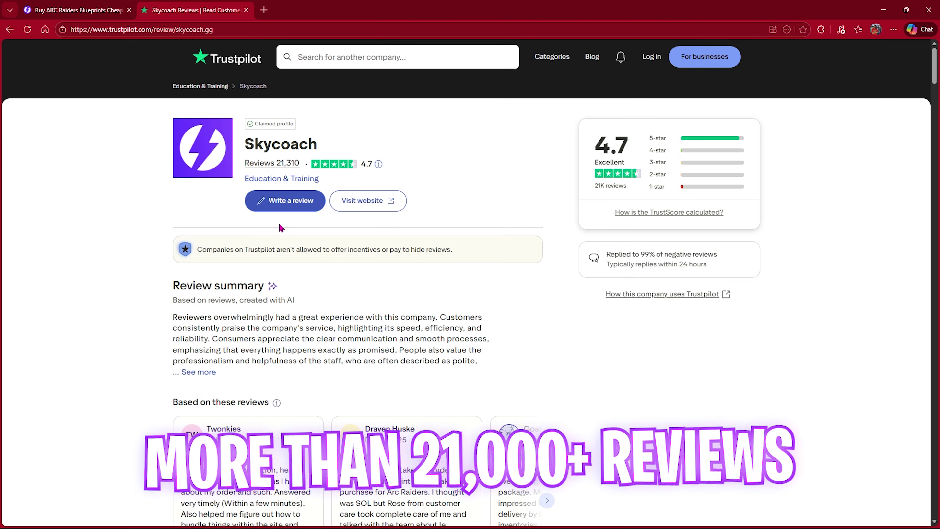
# - Scroll through Skycoach's 4.7-star Trustpilot reviews, then open Skycoach's support chat
pyautogui.scroll(-10, 285, 171)
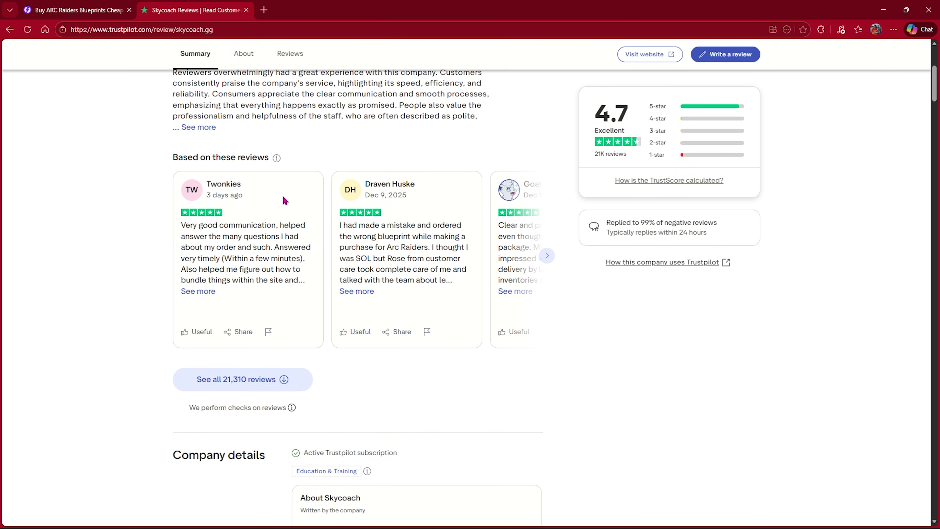
pyautogui.scroll(10, 285, 200)
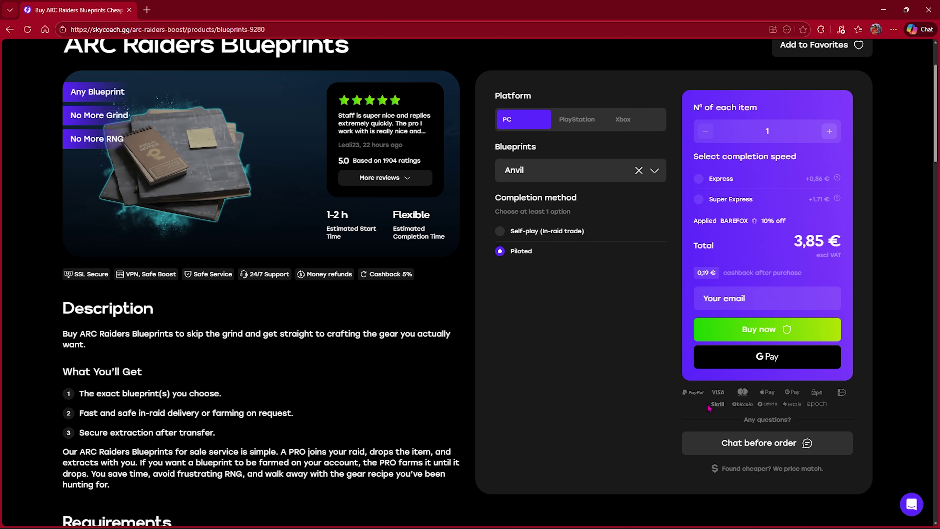
pyautogui.click(911, 504)
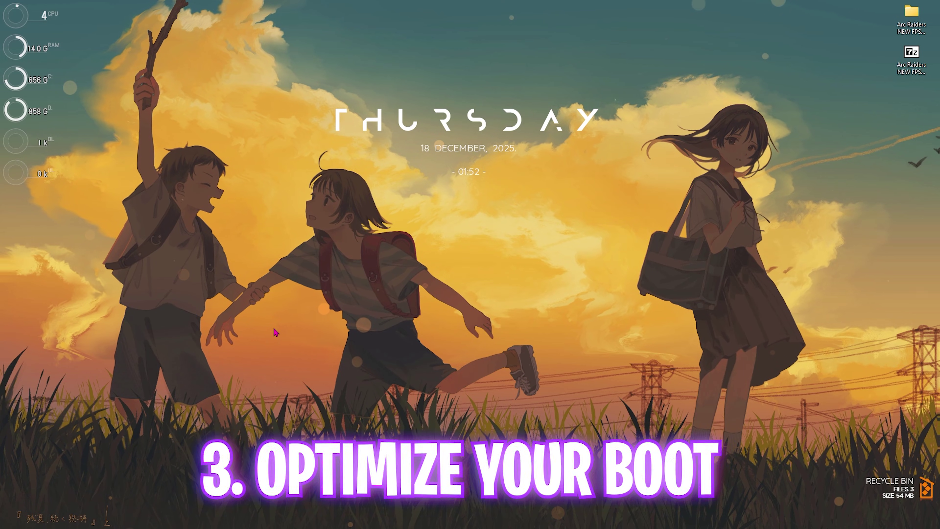
# - In msconfig's Boot tab, set the number of processors to 32 and apply
pyautogui.press('super')
pyautogui.write('syst')
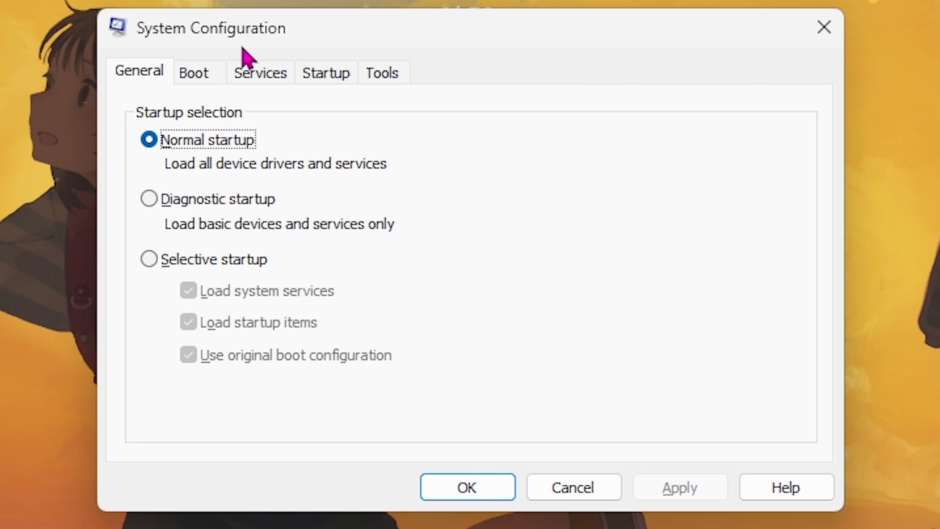
pyautogui.click(196, 74)
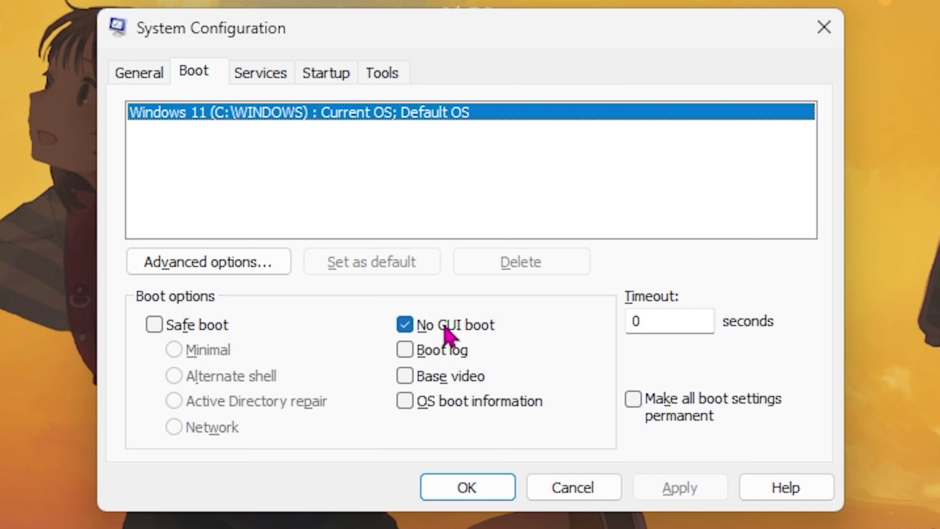
pyautogui.click(224, 261)
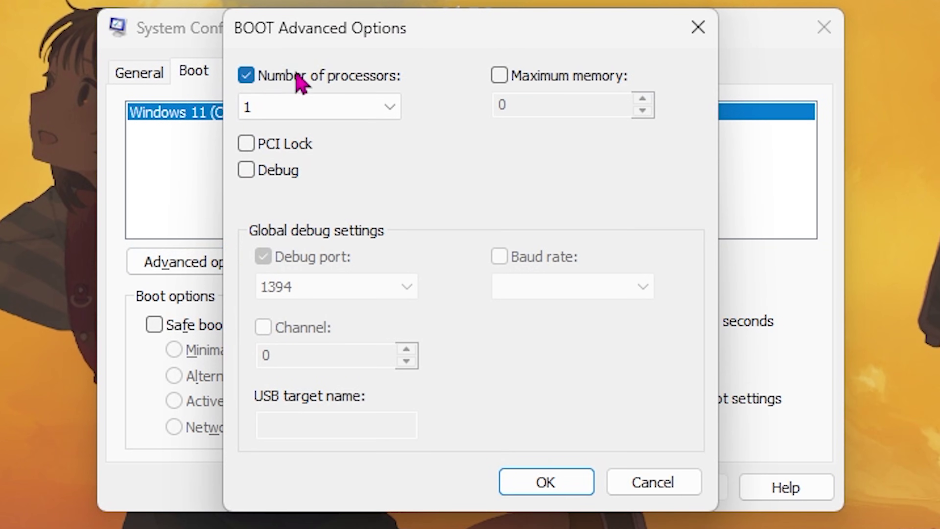
pyautogui.click(314, 107)
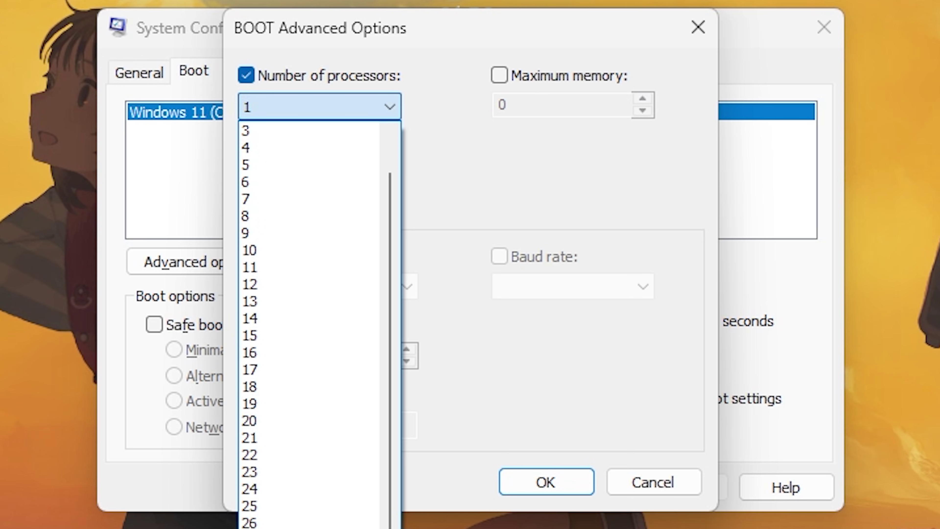
pyautogui.click(258, 525)
pyautogui.click(540, 483)
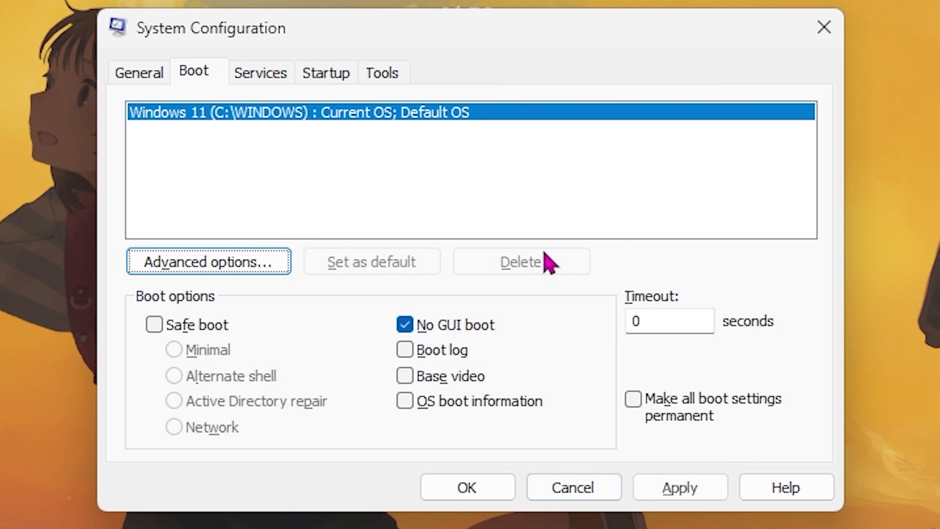
pyautogui.click(701, 486)
# - Show the Services list with all Microsoft services hidden
pyautogui.click(259, 76)
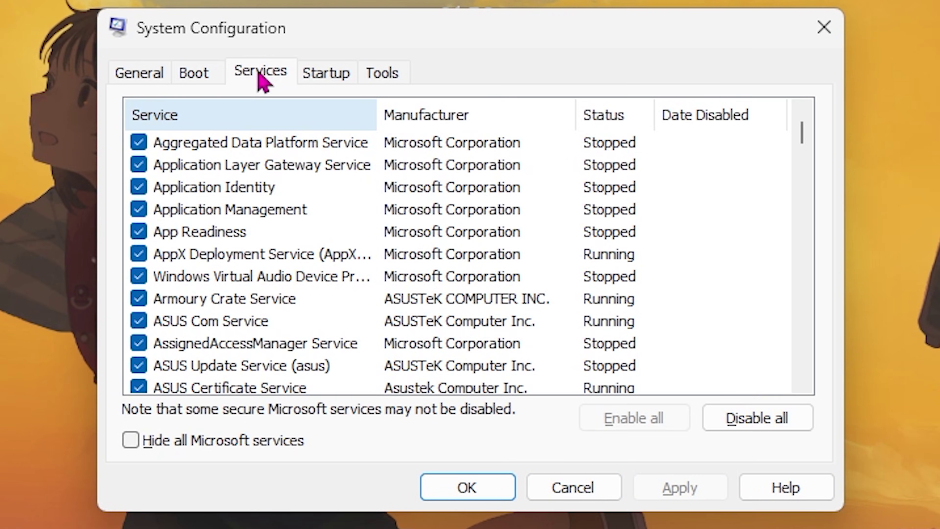
pyautogui.click(197, 446)
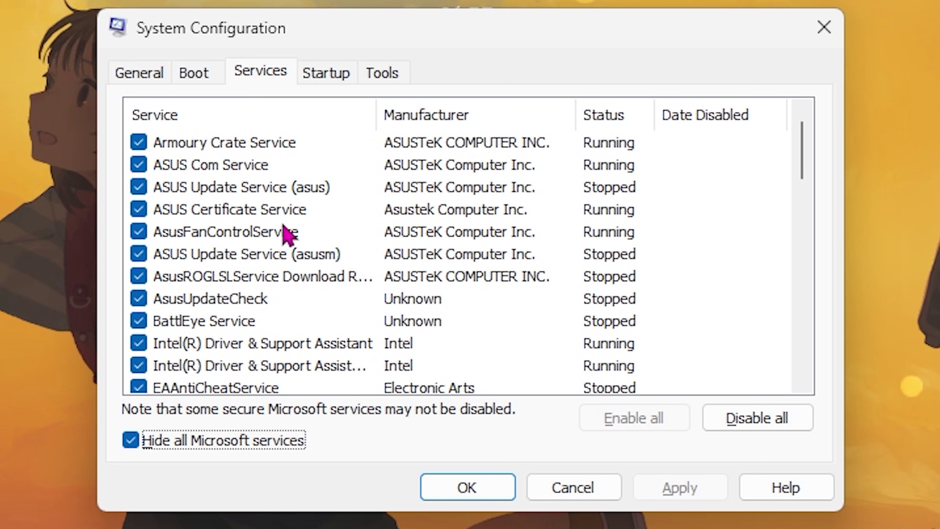
pyautogui.scroll(-13, 286, 233)
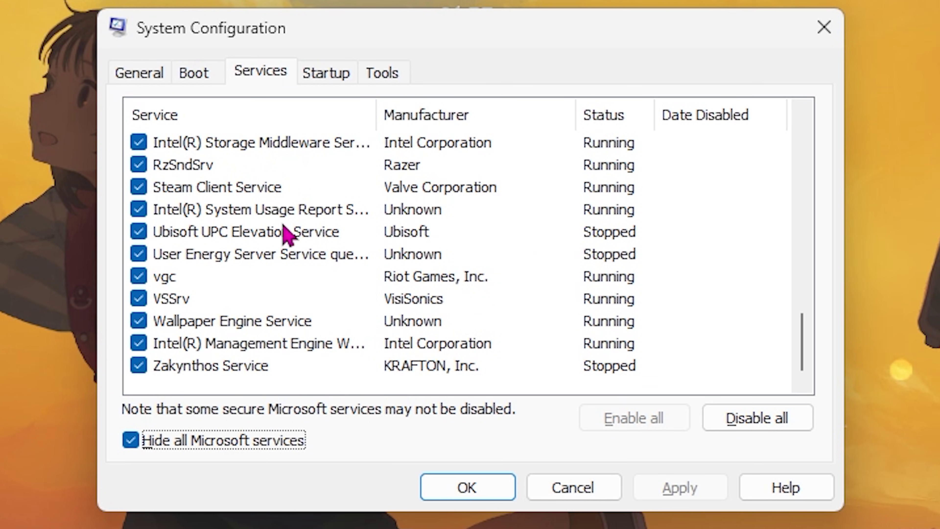
pyautogui.scroll(13, 287, 234)
pyautogui.scroll(-4, 287, 233)
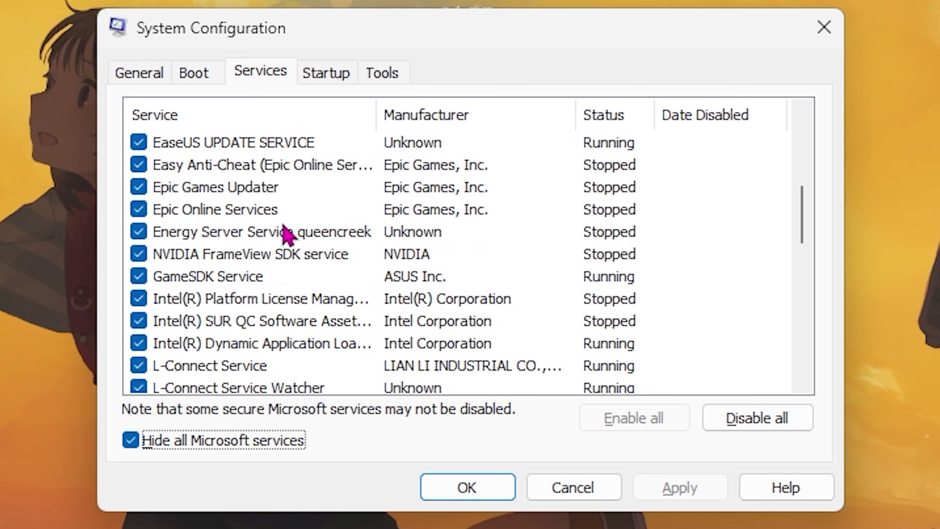
pyautogui.scroll(-2, 287, 234)
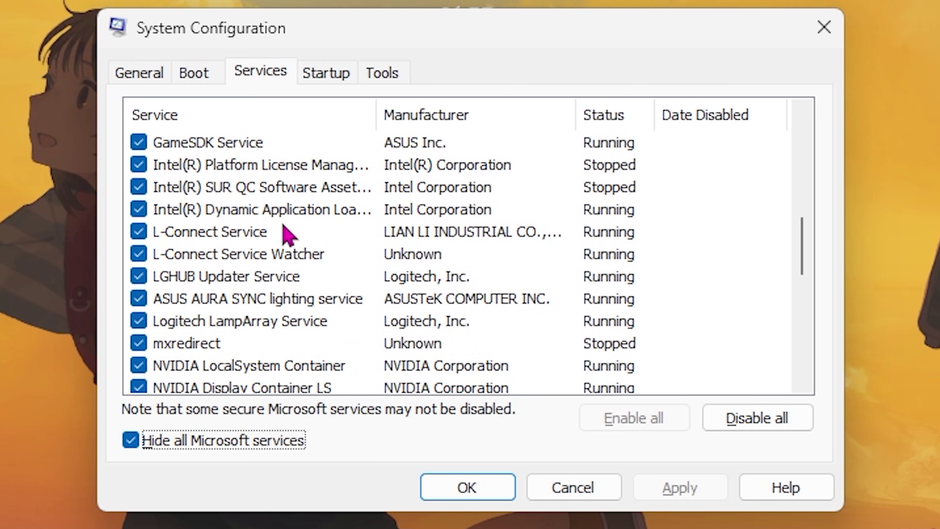
pyautogui.scroll(-6, 287, 233)
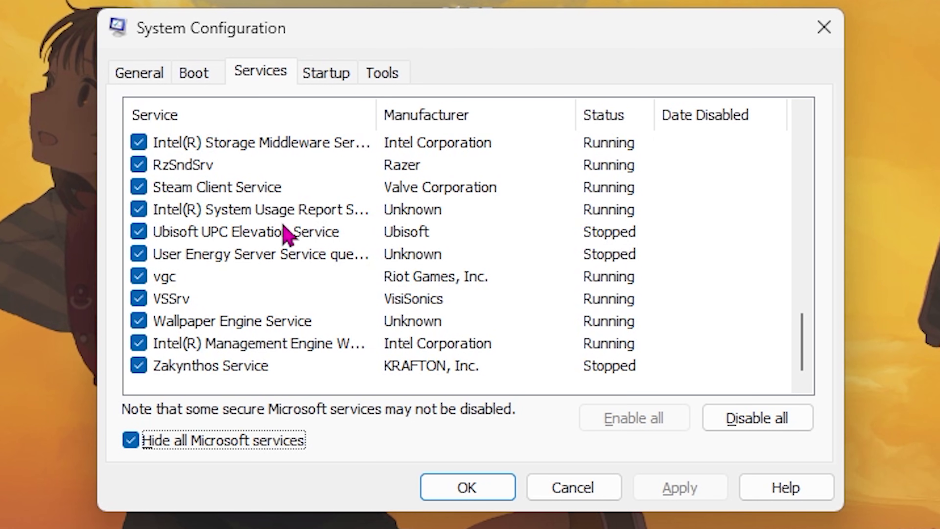
# - Uncheck User Energy Server Service and EaseUS UPDATE SERVICE so they don't start
pyautogui.click(138, 254)
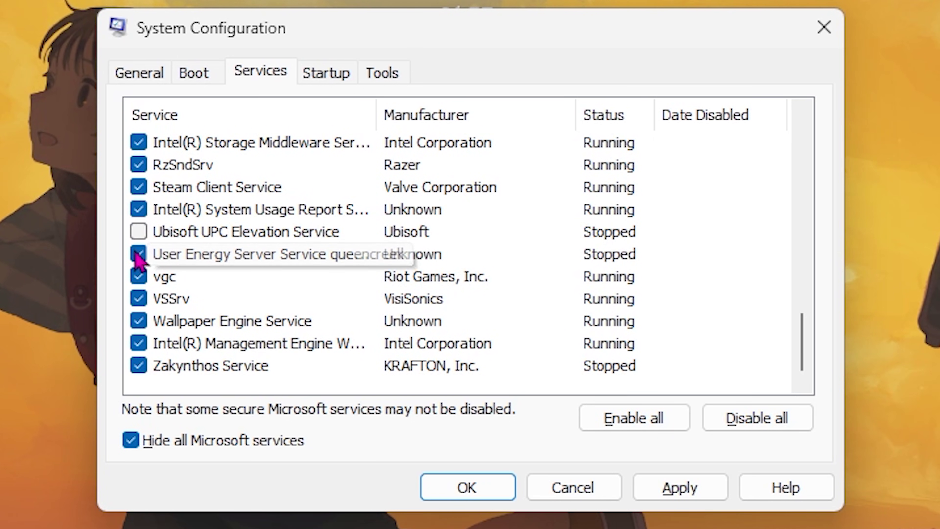
pyautogui.scroll(2, 211, 352)
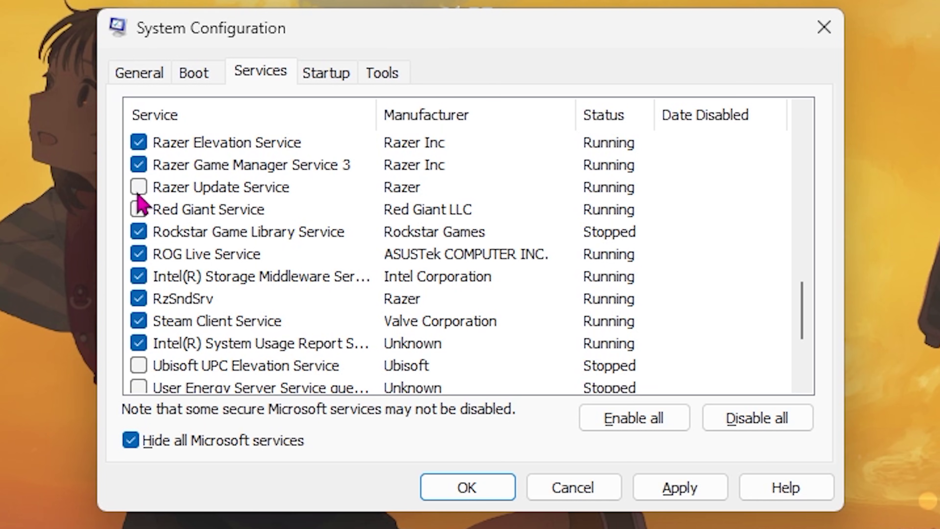
pyautogui.scroll(8, 143, 264)
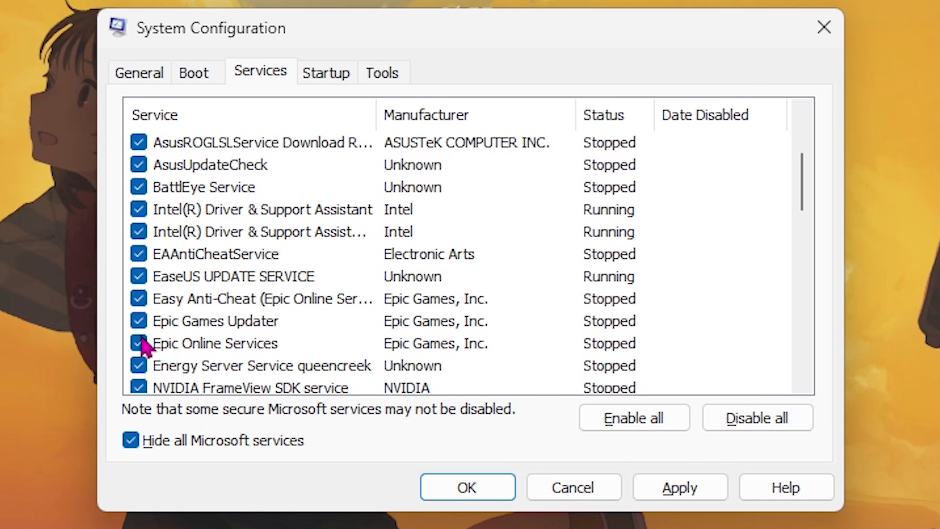
pyautogui.scroll(2, 291, 335)
pyautogui.scroll(-1, 292, 335)
pyautogui.click(291, 339)
pyautogui.scroll(-2, 291, 337)
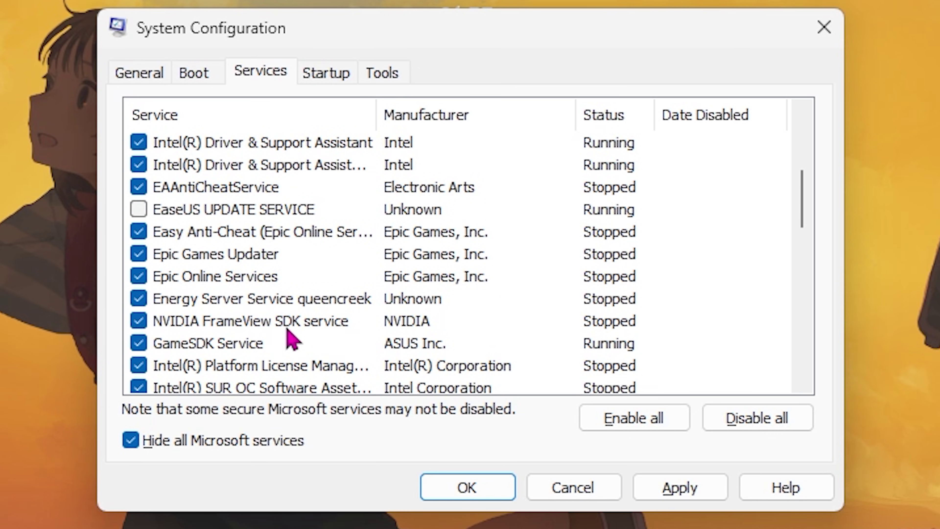
pyautogui.scroll(-4, 292, 338)
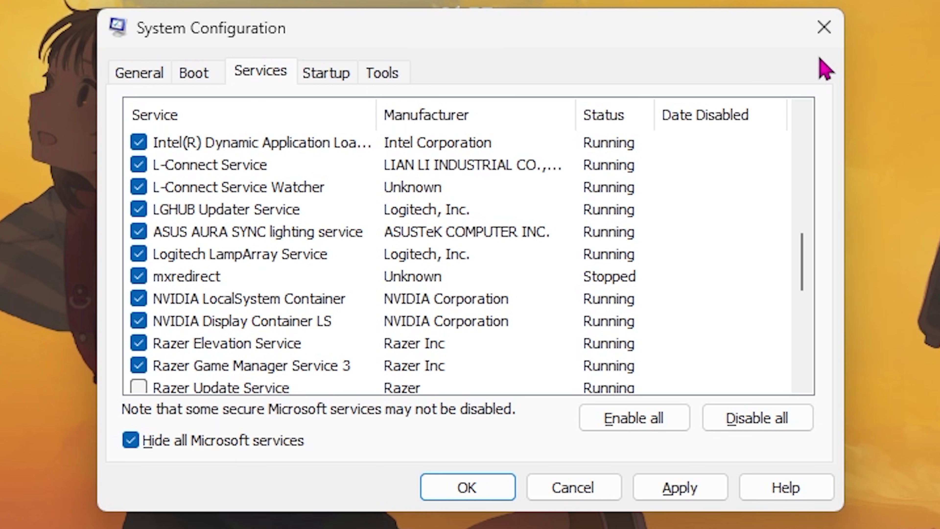
# - Close System Configuration and open the Services console
pyautogui.click(827, 32)
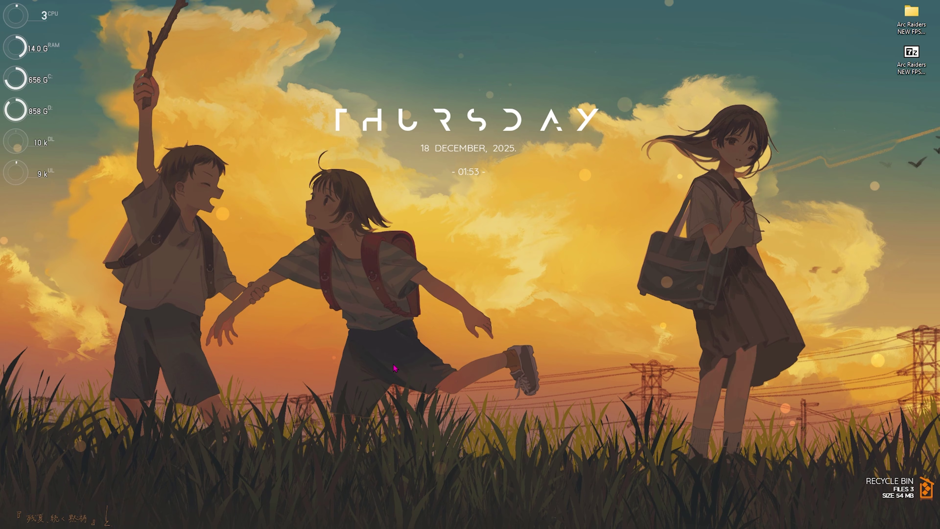
pyautogui.press('super')
pyautogui.write('s')
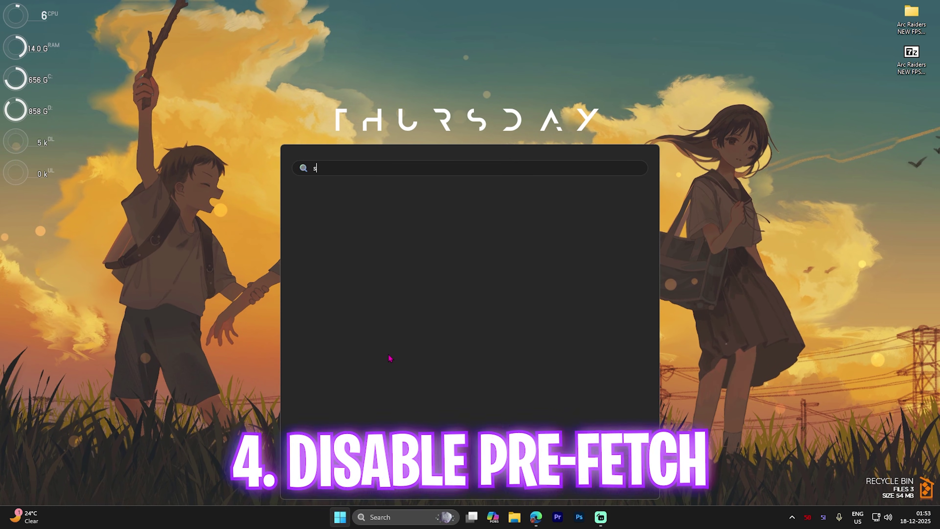
pyautogui.write('ervices')
pyautogui.press('Return')
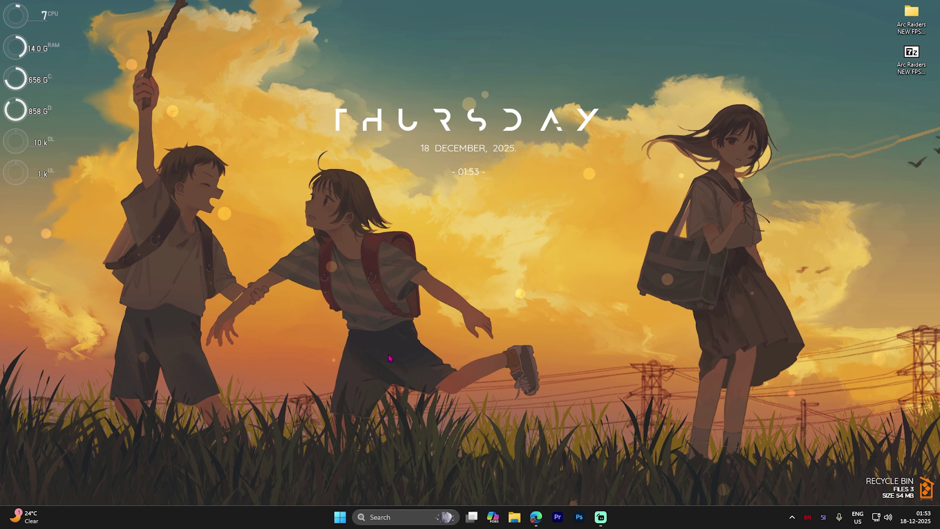
# - Set the SysMain service's startup type to Disabled and apply
pyautogui.click(202, 227)
pyautogui.press('s')
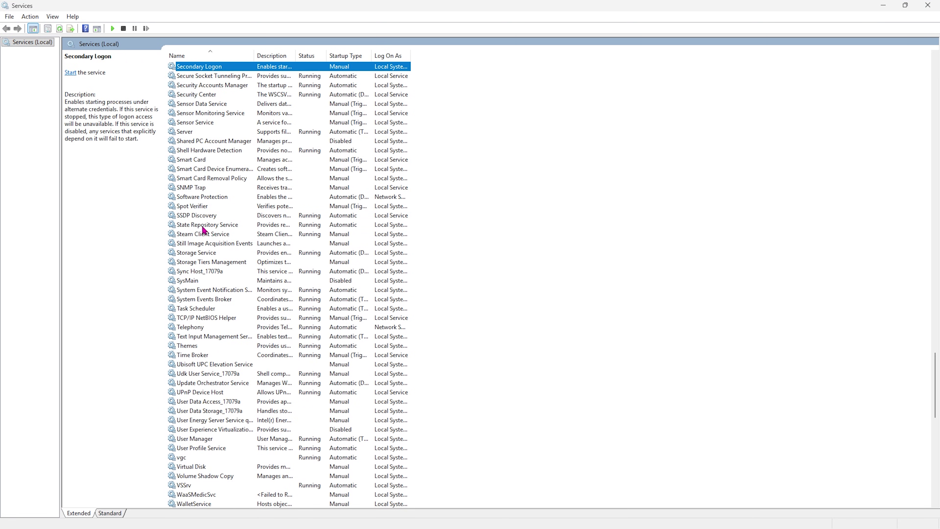
pyautogui.doubleClick(191, 282)
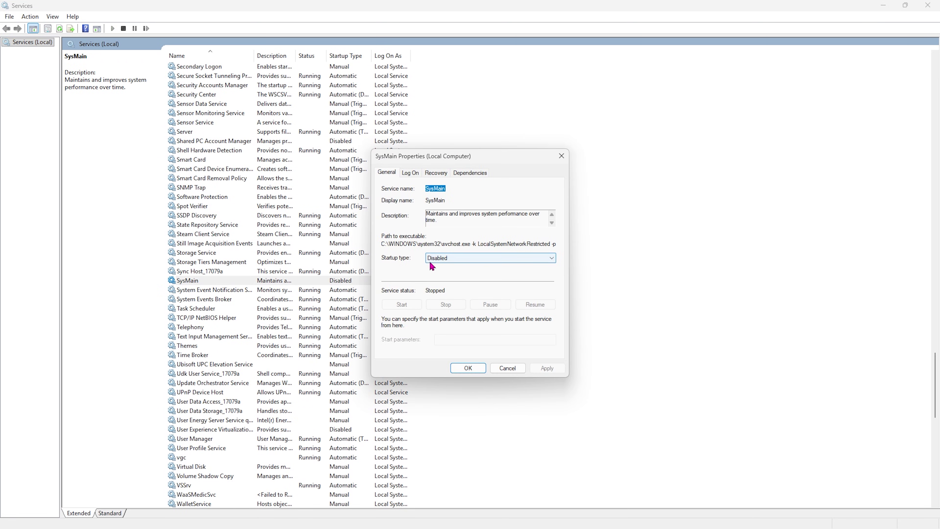
pyautogui.click(440, 262)
pyautogui.click(443, 287)
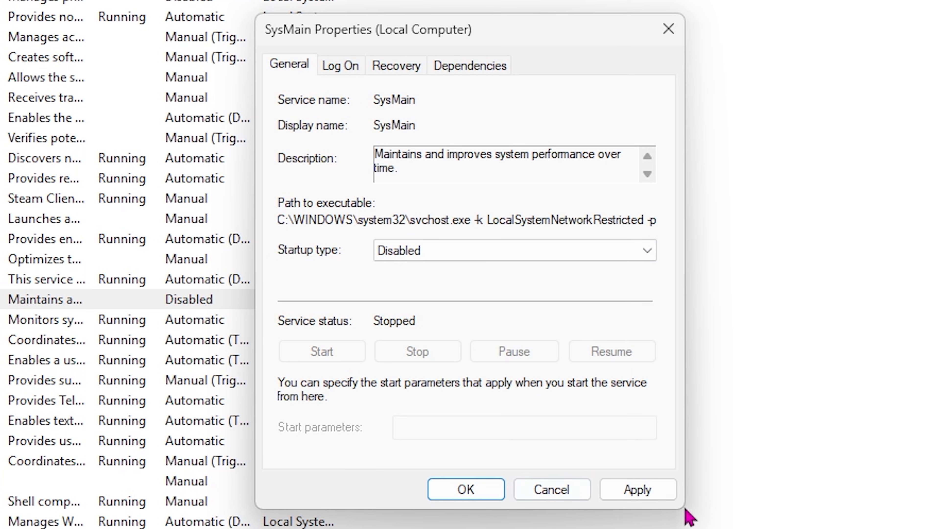
pyautogui.click(637, 489)
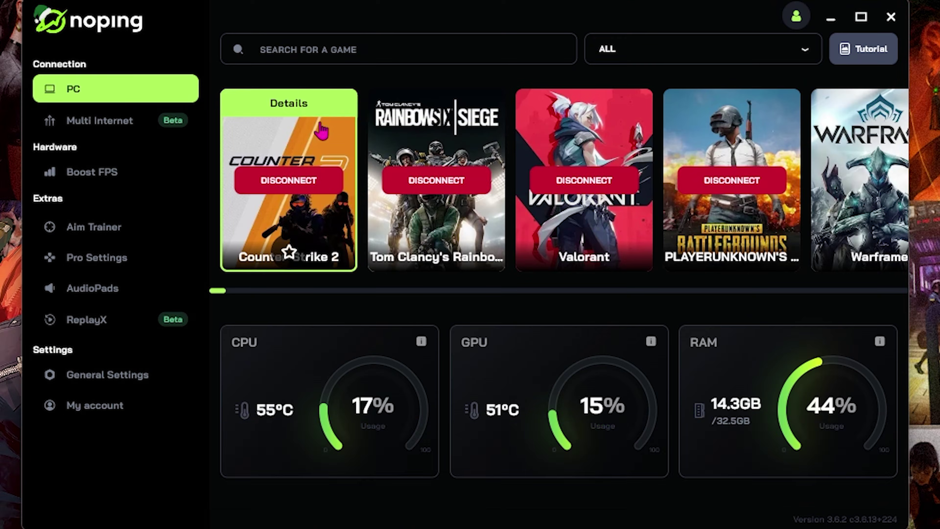
# - Disconnect Counter-Strike 2, Valorant, PUBG and Rainbow Six Siege in NoPing
pyautogui.click(333, 185)
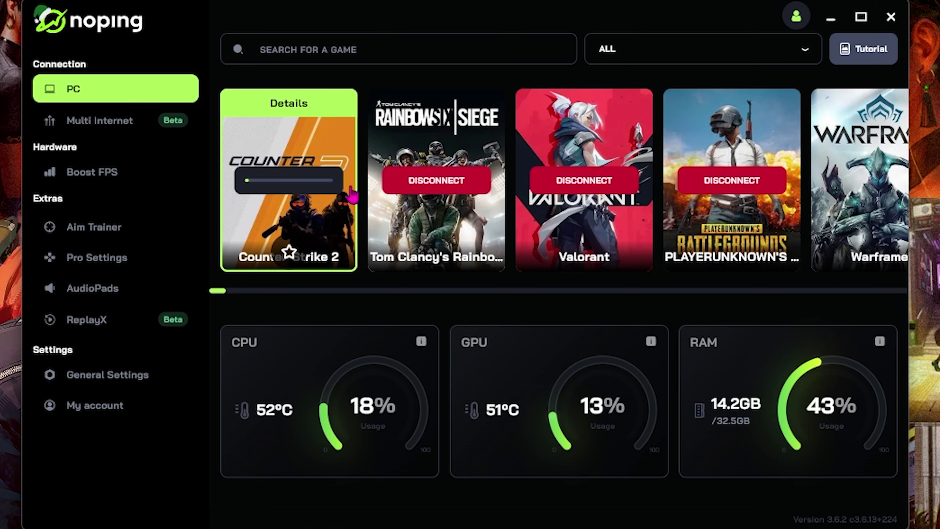
pyautogui.click(501, 187)
pyautogui.click(583, 180)
pyautogui.click(313, 191)
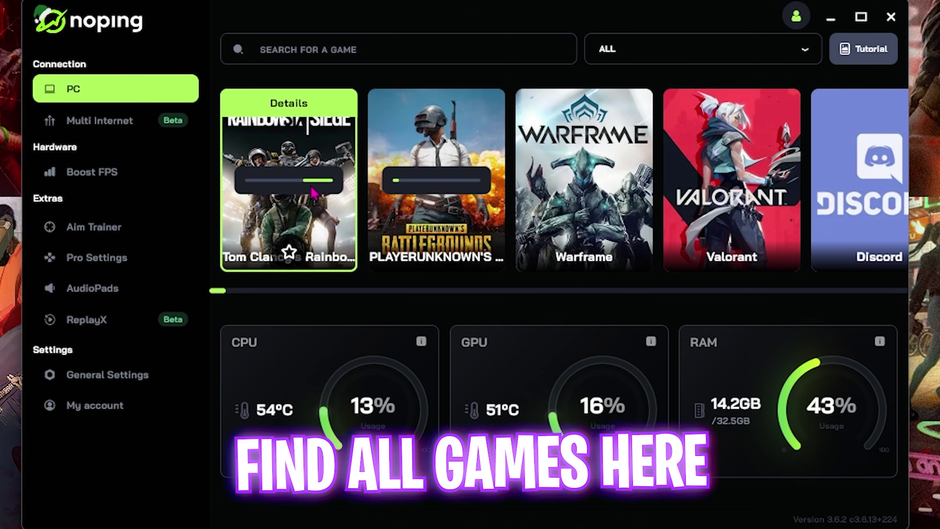
# - Find Arc Raiders and start optimizing it on the Hong Kong 02 server
pyautogui.click(315, 50)
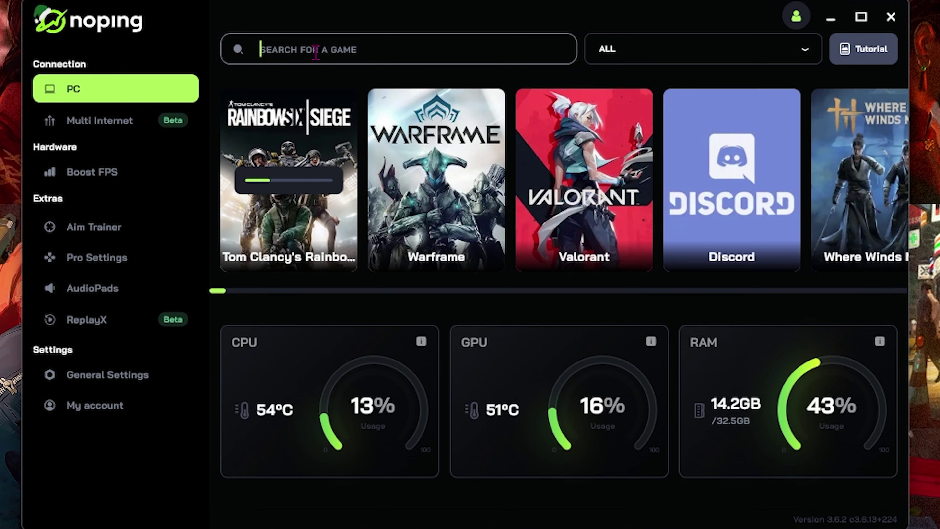
pyautogui.write('Arc Ra')
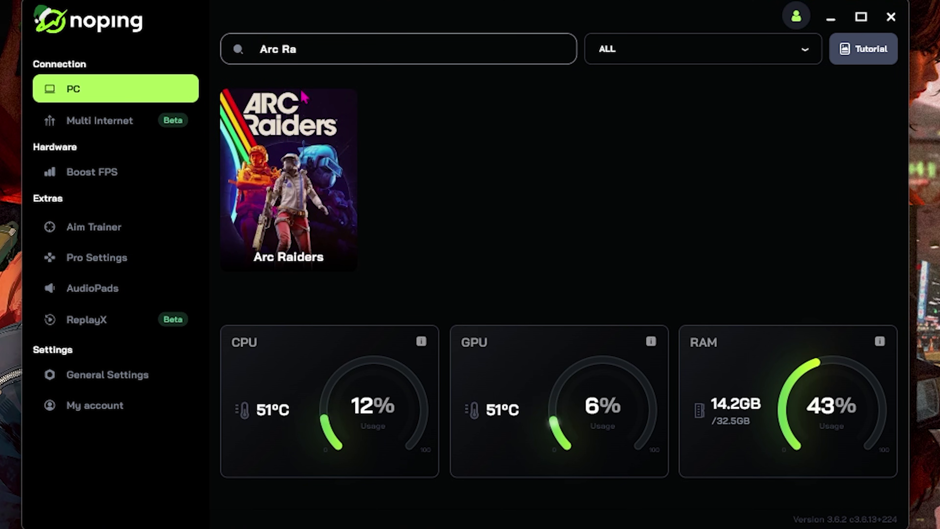
pyautogui.click(301, 93)
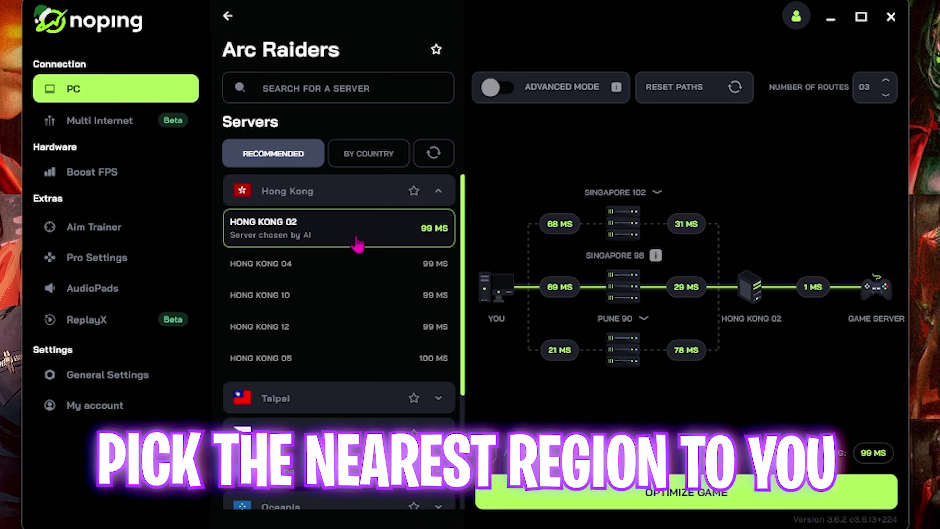
pyautogui.click(651, 502)
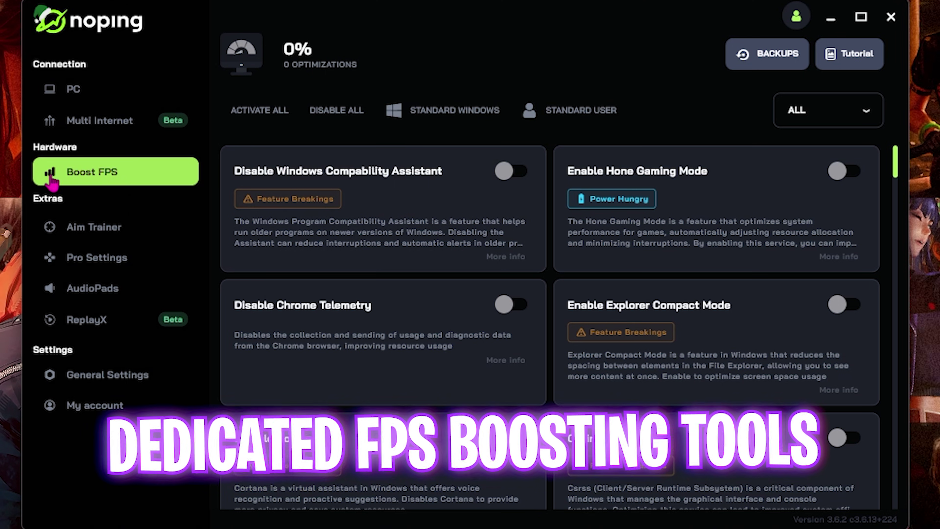
# - Look over the optimization page, then switch back to the NoPing website
pyautogui.scroll(-5, 516, 203)
pyautogui.scroll(-10, 516, 202)
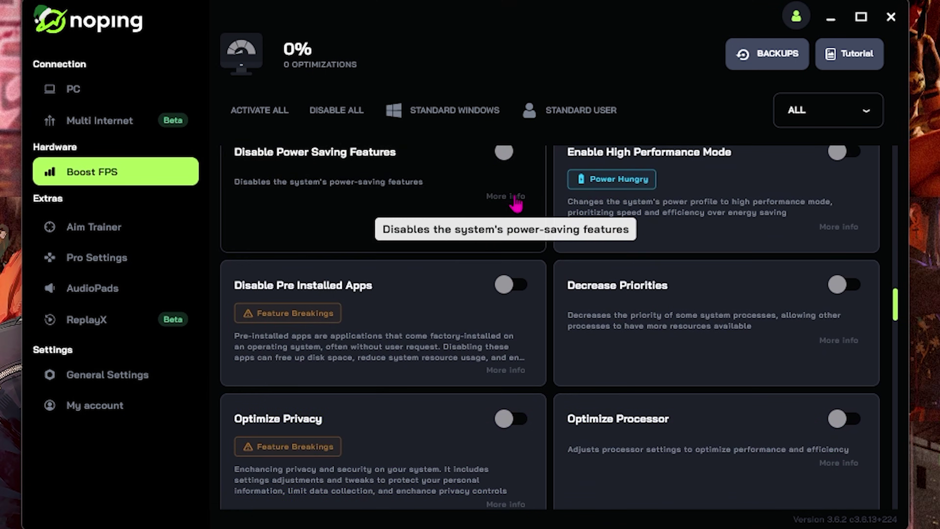
pyautogui.scroll(8, 516, 203)
pyautogui.scroll(4, 516, 203)
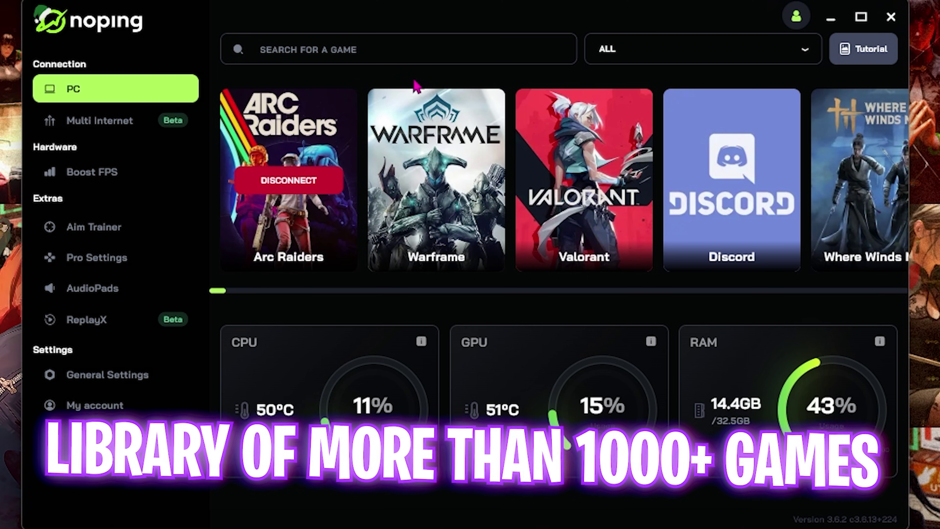
pyautogui.moveTo(435, 187)
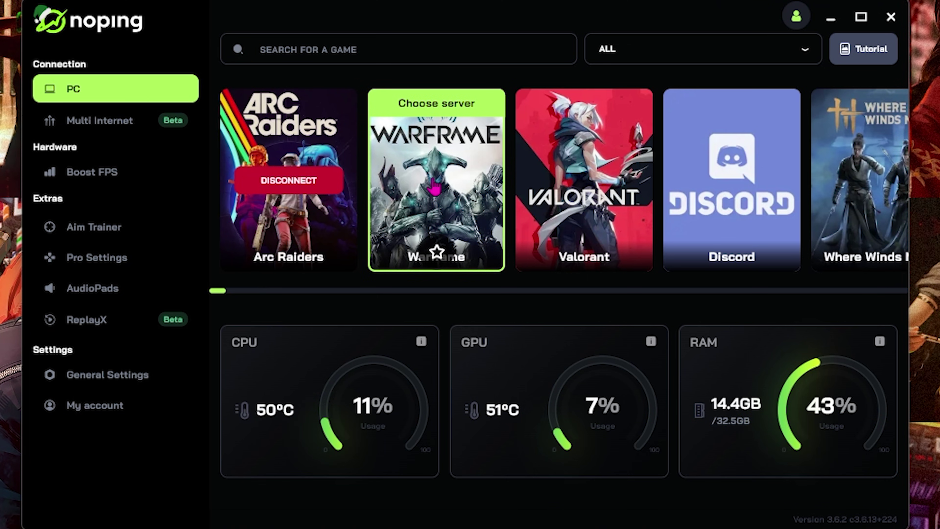
pyautogui.hotkey('alt', 'Tab')
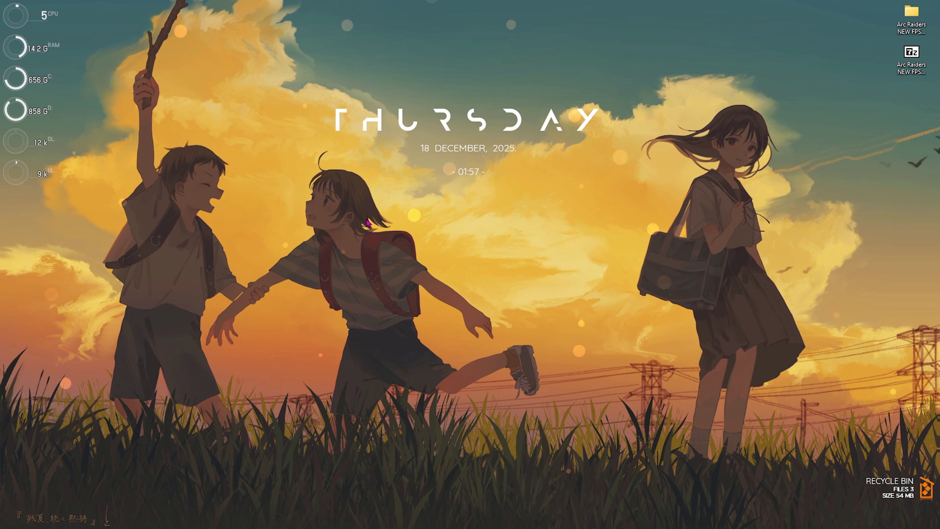
# - Create a restore point on Local Disk (C:) with the description 'Arc Raiders'
pyautogui.press('super')
pyautogui.write('create a restore point')
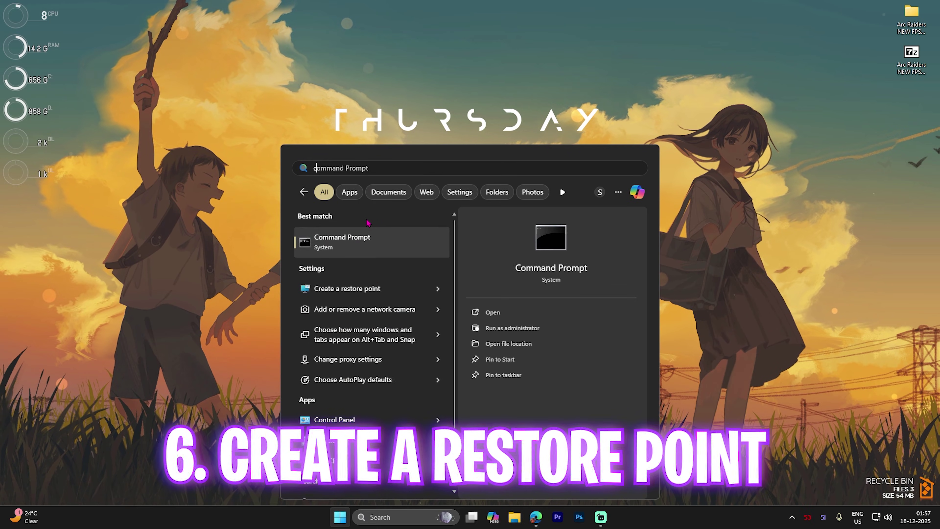
pyautogui.press('Return')
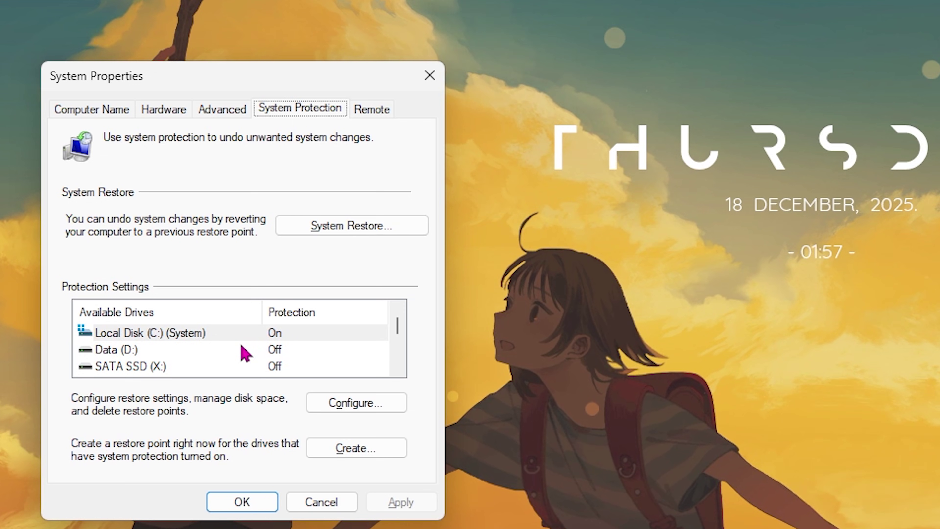
pyautogui.click(165, 212)
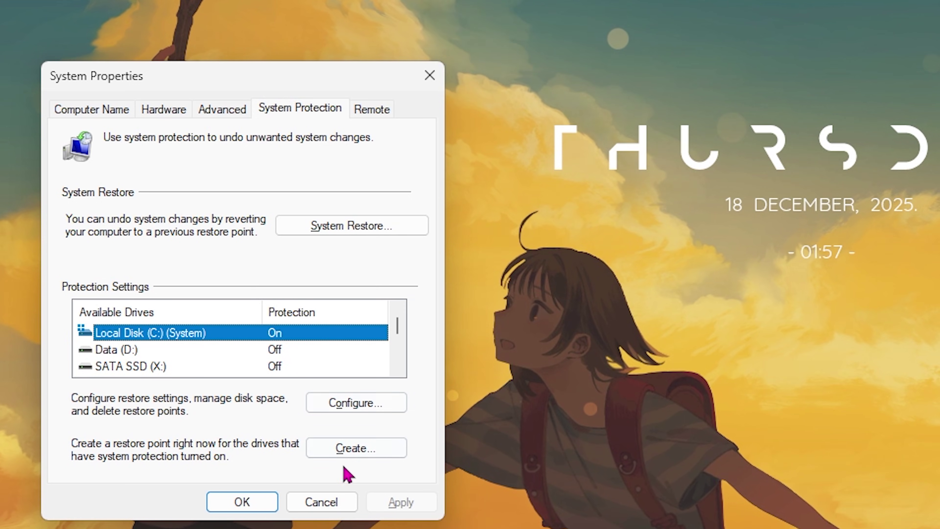
pyautogui.click(348, 449)
pyautogui.write('Arc Raiders')
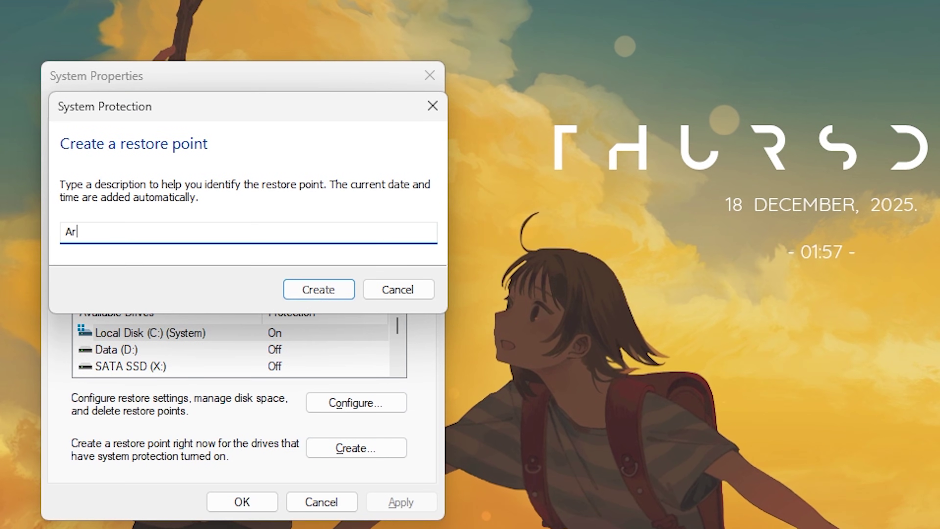
pyautogui.press('Return')
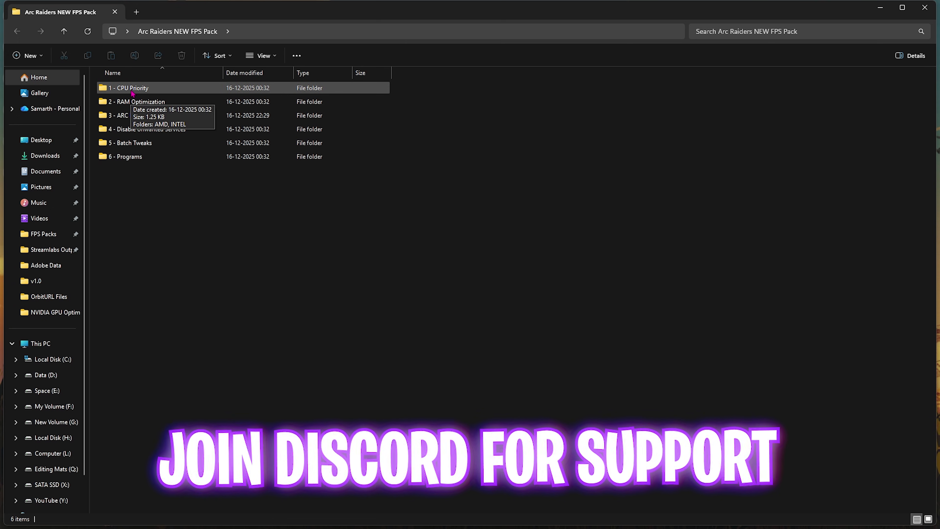
# - Browse the AMD and INTEL subfolders inside 1 - CPU Priority
pyautogui.doubleClick(132, 89)
pyautogui.doubleClick(132, 92)
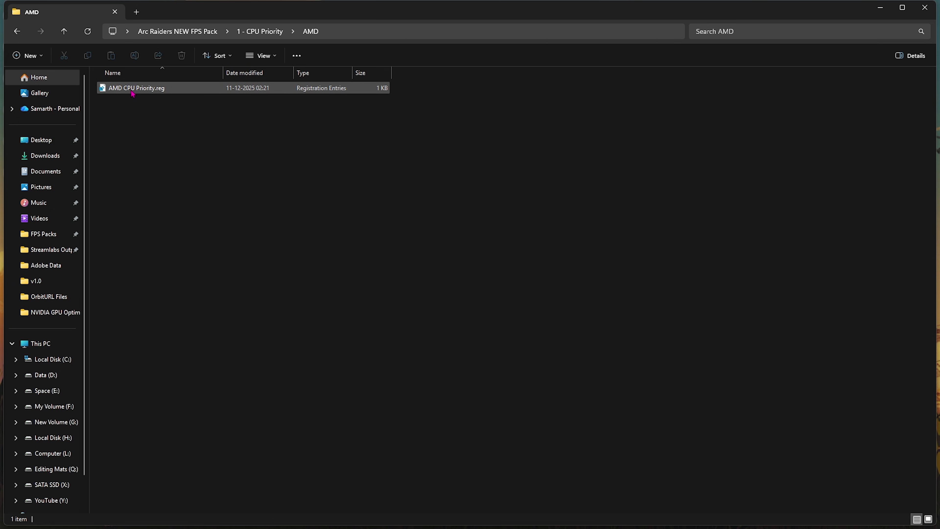
pyautogui.click(325, 31)
pyautogui.click(192, 232)
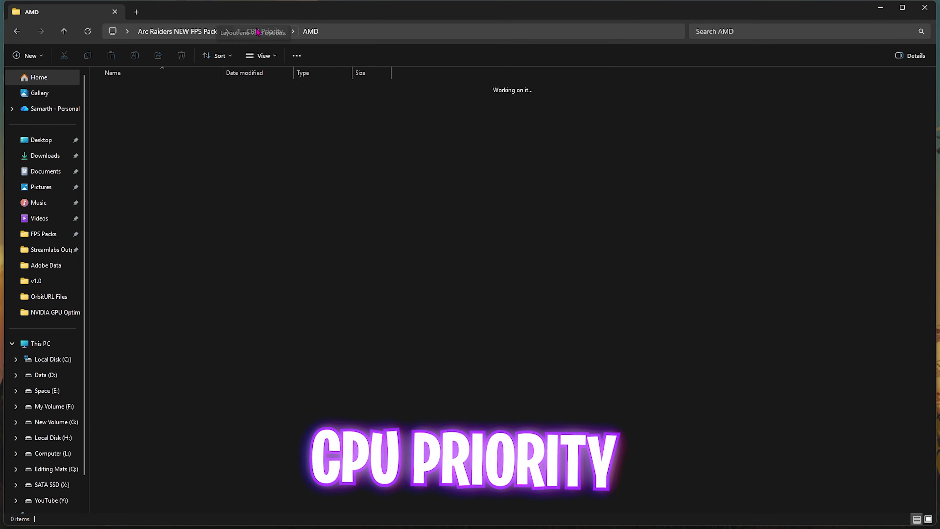
pyautogui.click(258, 32)
pyautogui.doubleClick(118, 102)
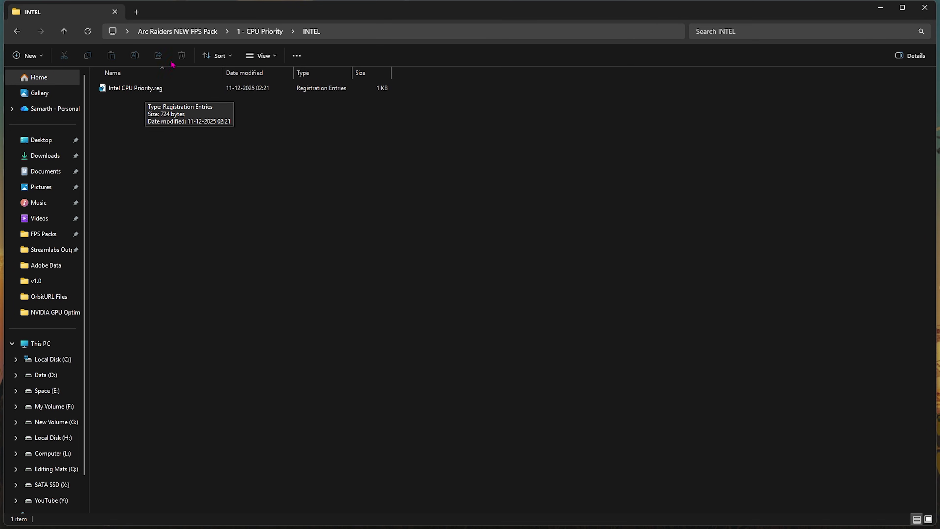
# - Review the RAM-size registry files in 2 - RAM Optimization, then open 3 - ARC Raiders Priority
pyautogui.click(178, 31)
pyautogui.doubleClick(150, 106)
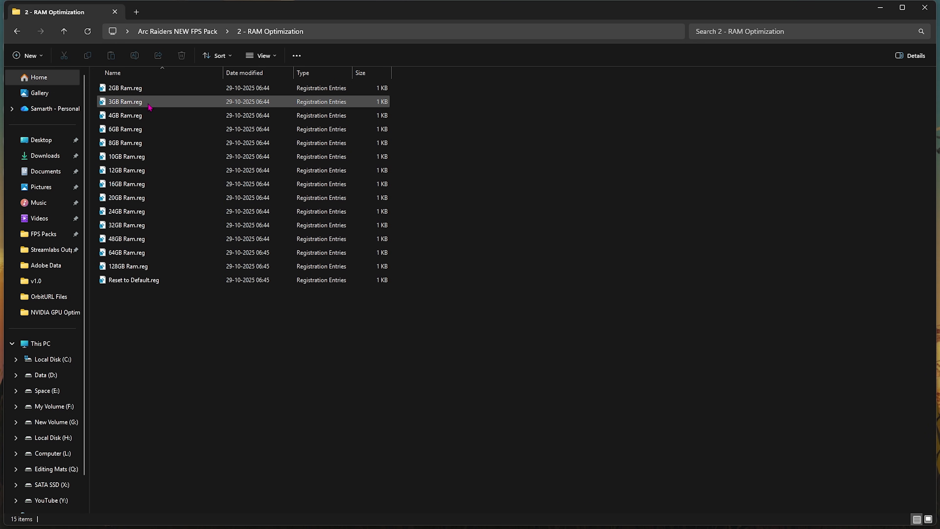
pyautogui.moveTo(407, 262); pyautogui.dragTo(361, 96)
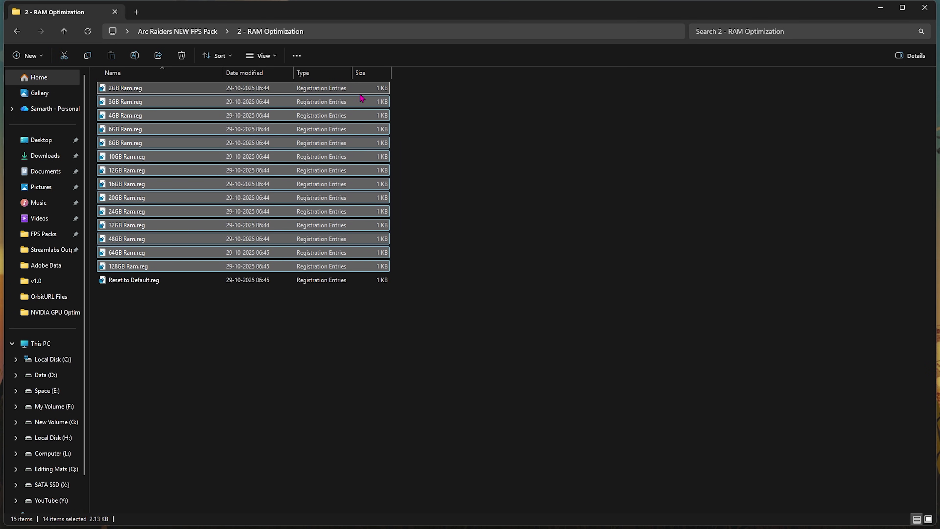
pyautogui.click(499, 167)
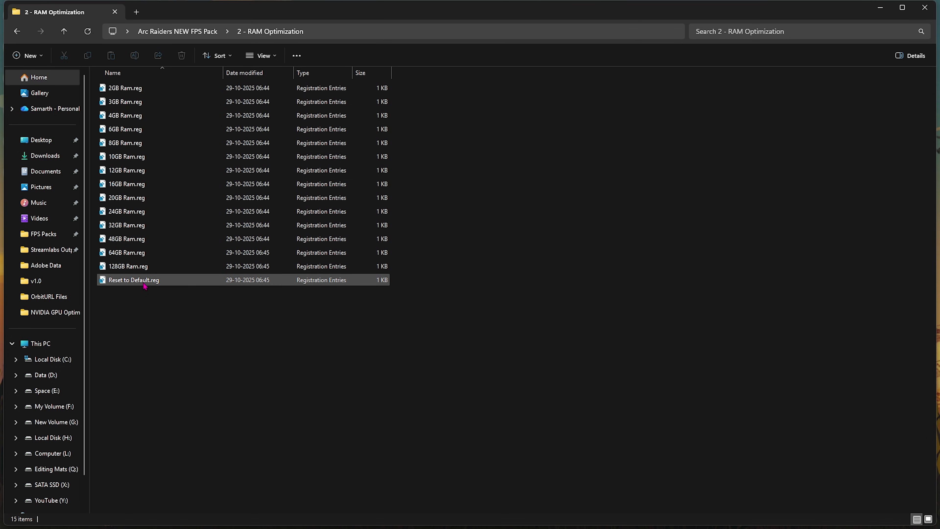
pyautogui.click(178, 31)
pyautogui.doubleClick(141, 115)
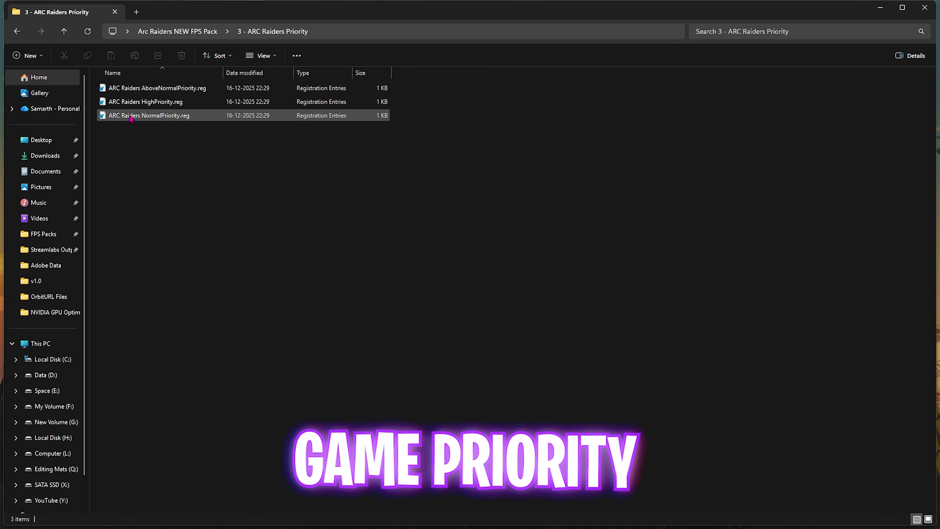
# - Point out the AboveNormalPriority and NormalPriority registry files, then return to the pack's folder list
pyautogui.click(156, 91)
pyautogui.click(159, 115)
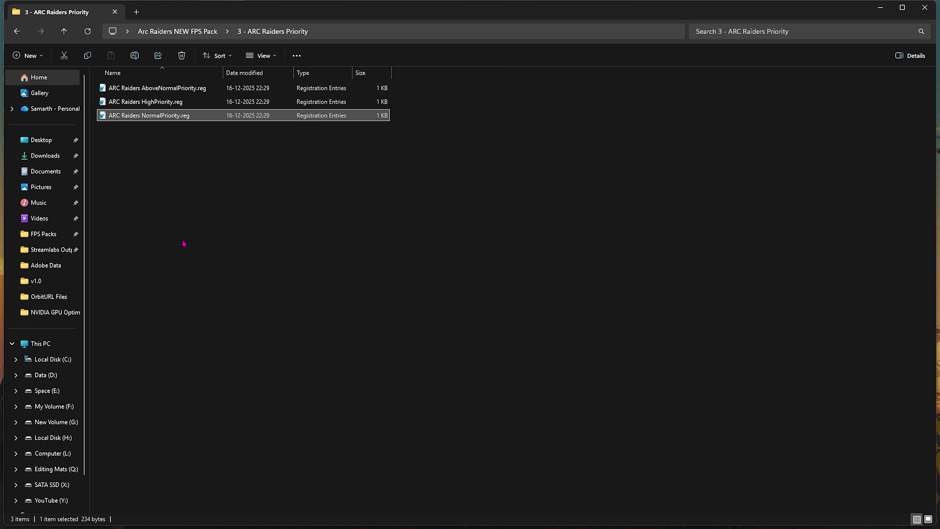
pyautogui.click(16, 31)
# - In 4 - Disable Unwanted Services, select the Bluetooth and Printer files and view Revert Registries
pyautogui.doubleClick(143, 130)
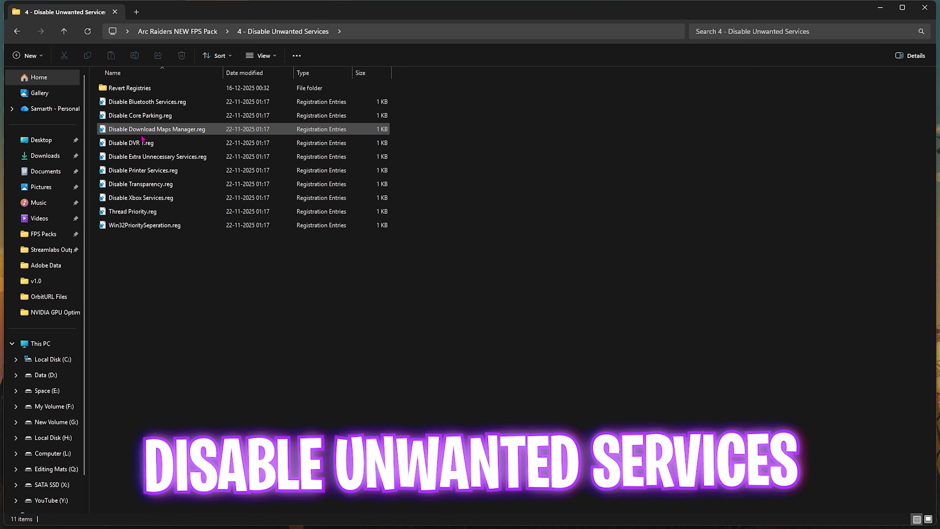
pyautogui.moveTo(153, 269); pyautogui.dragTo(162, 107)
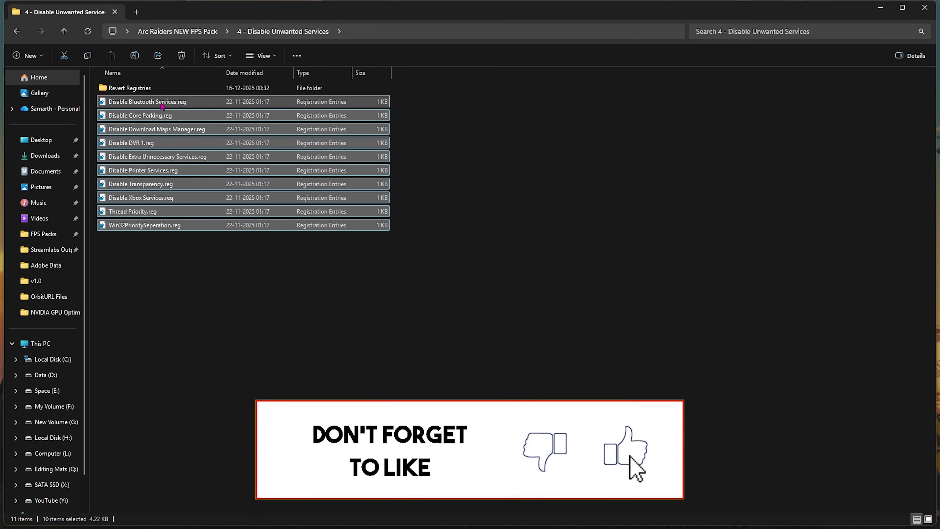
pyautogui.click(162, 106)
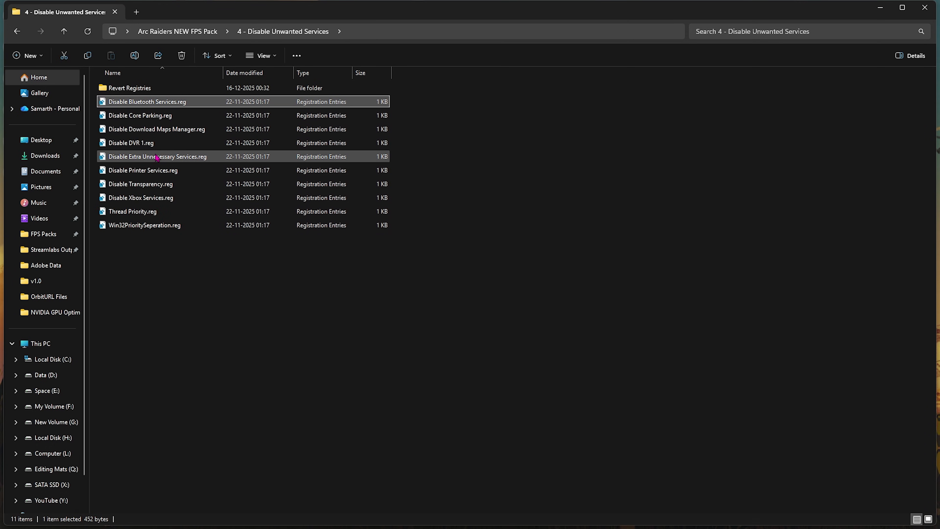
pyautogui.keyDown('ctrl'); pyautogui.click(158, 170); pyautogui.keyUp('ctrl')
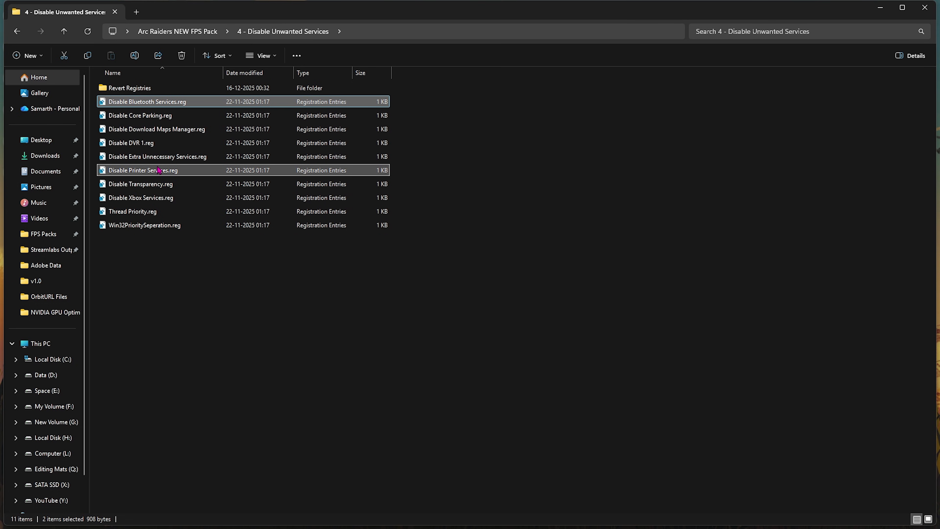
pyautogui.doubleClick(130, 87)
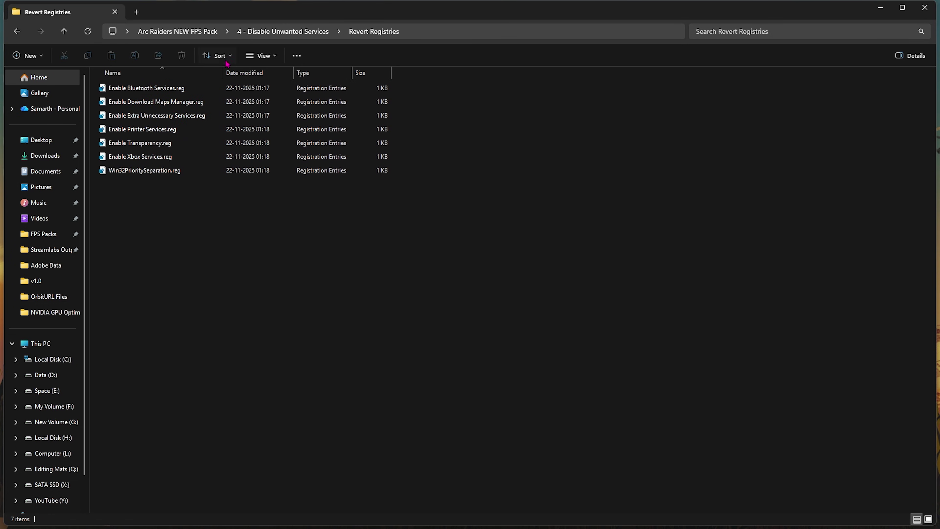
pyautogui.click(178, 32)
# - Go through Disable Memory Compression, Disable Process Mitigation and Latency Tweaks in 5 - Batch Tweaks
pyautogui.doubleClick(137, 143)
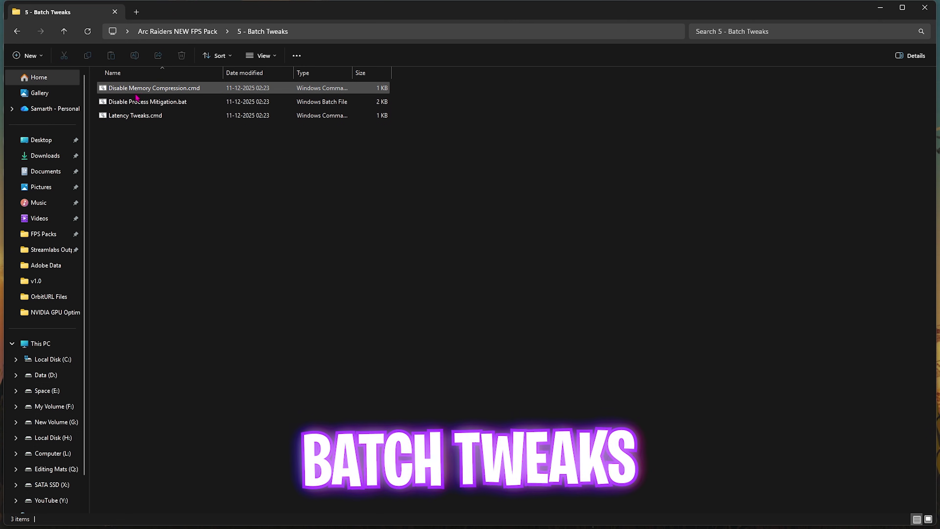
pyautogui.click(135, 91)
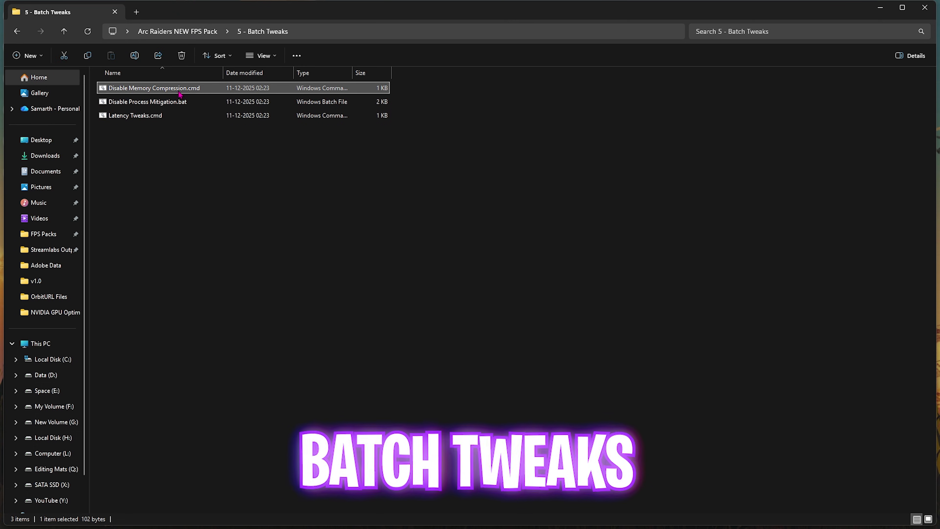
pyautogui.click(121, 101)
pyautogui.click(125, 116)
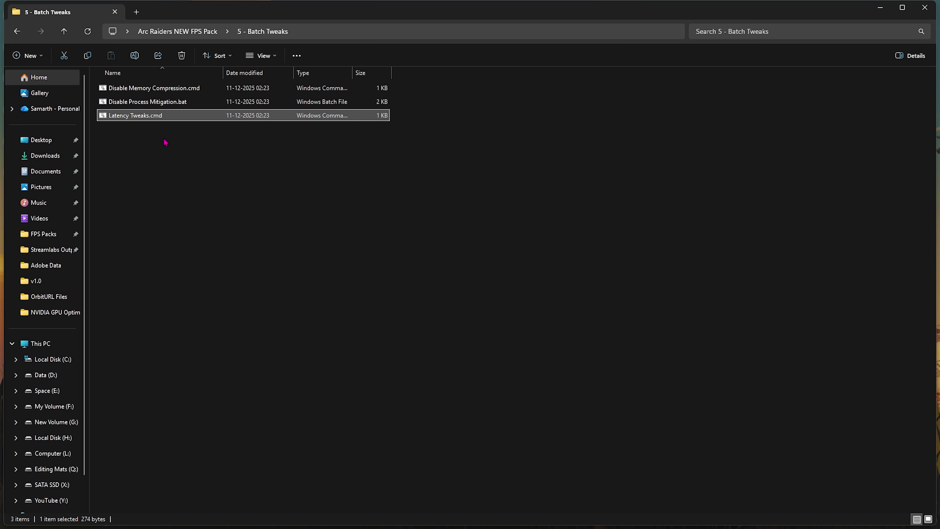
pyautogui.click(174, 32)
# - Run Clean Temporary Files.bat as administrator from 6 - Programs and close the finished console
pyautogui.doubleClick(135, 157)
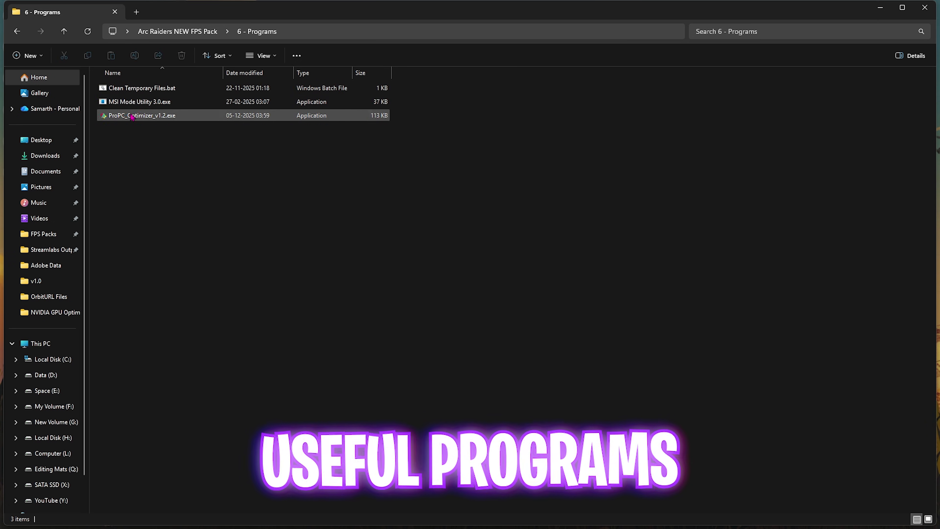
pyautogui.rightClick(139, 88)
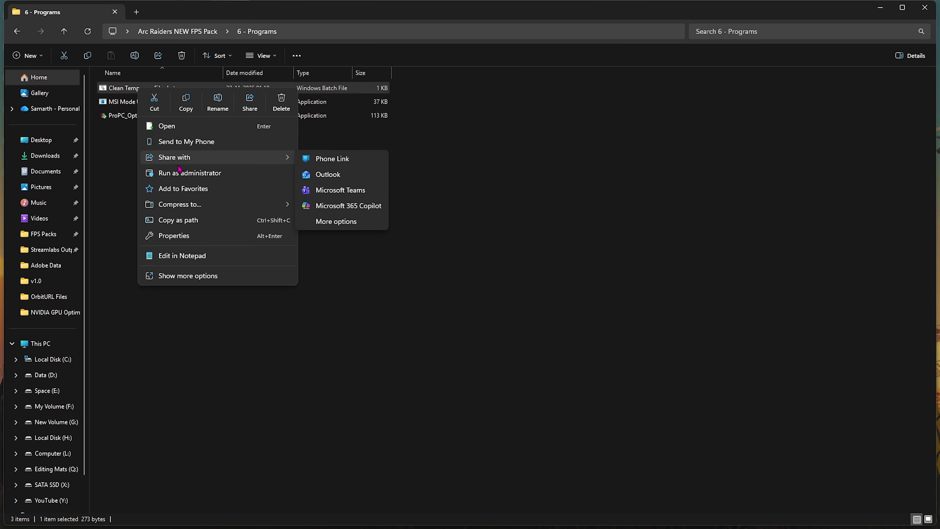
pyautogui.click(180, 172)
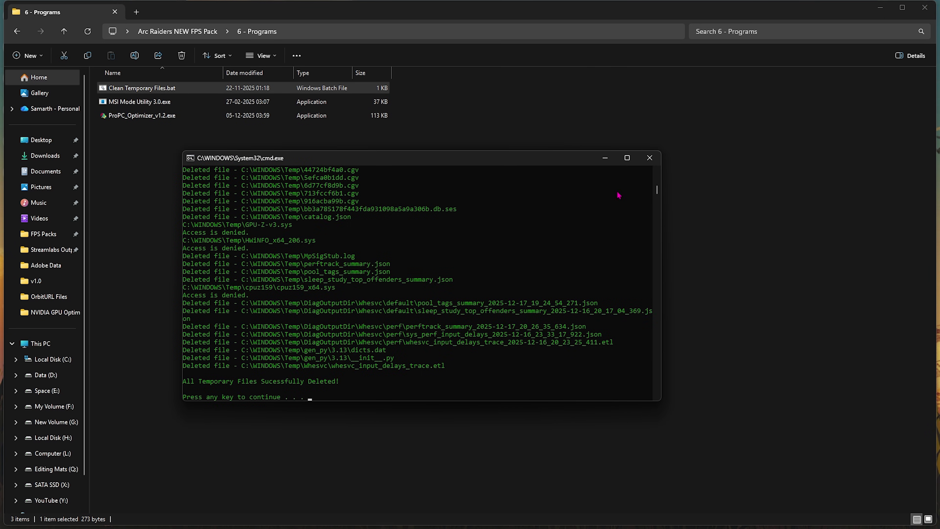
pyautogui.click(649, 158)
# - Run MSI Mode Utility 3.0 as administrator, check the RTX 5070 Ti's MSI settings, then close it
pyautogui.click(130, 103)
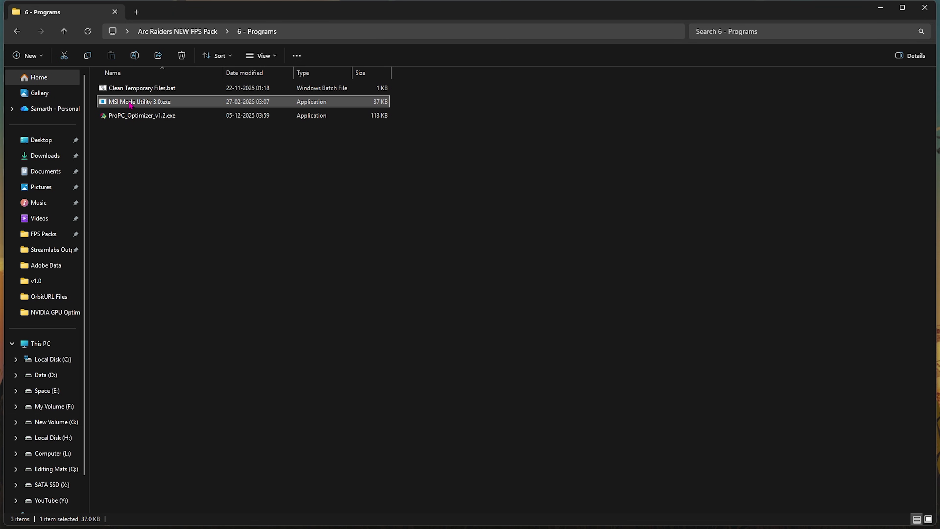
pyautogui.rightClick(130, 103)
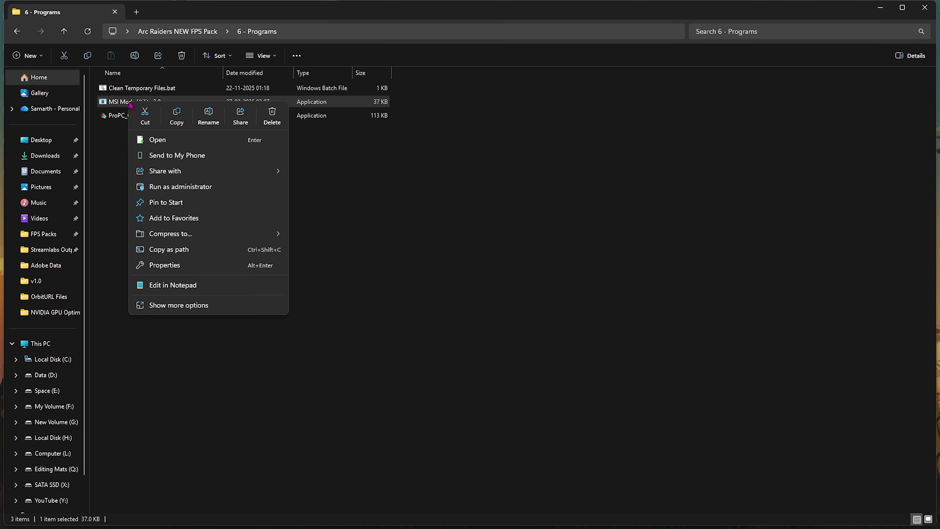
pyautogui.click(186, 188)
pyautogui.click(171, 171)
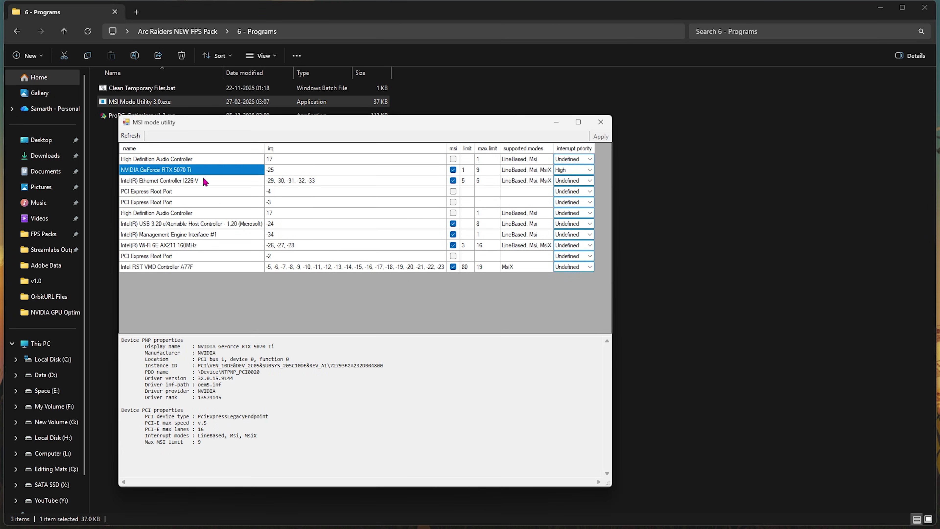
pyautogui.click(578, 123)
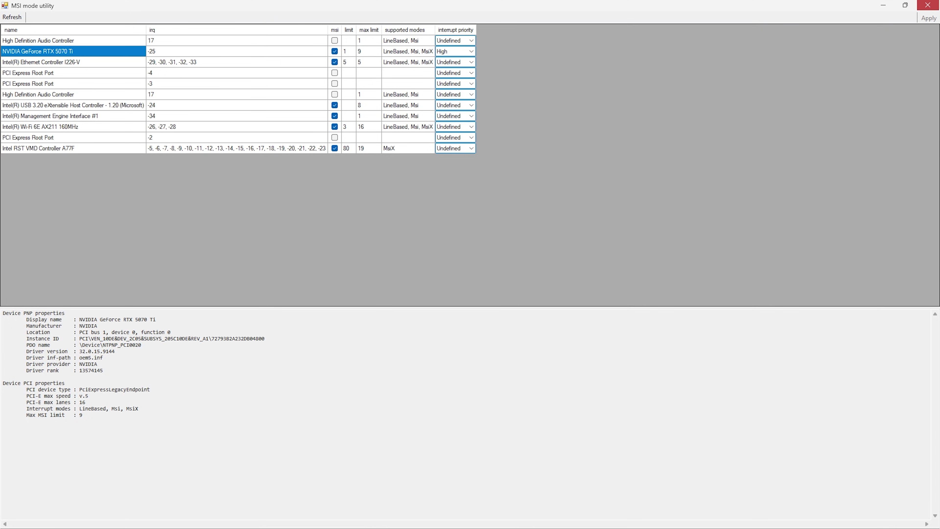
pyautogui.click(927, 5)
# - Launch ProPC_Optimizer_v1.2.exe with admin approval, creating a restore point and applying the visual optimizations
pyautogui.click(134, 120)
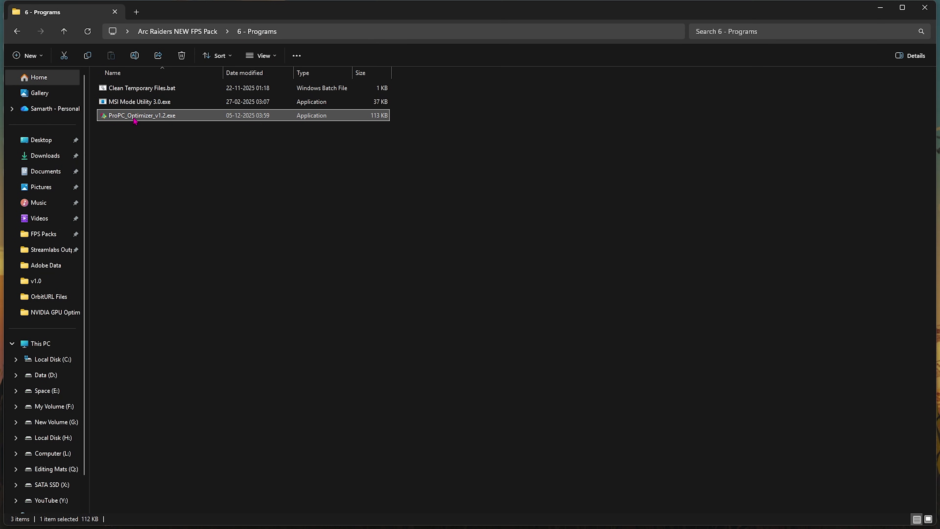
pyautogui.doubleClick(135, 120)
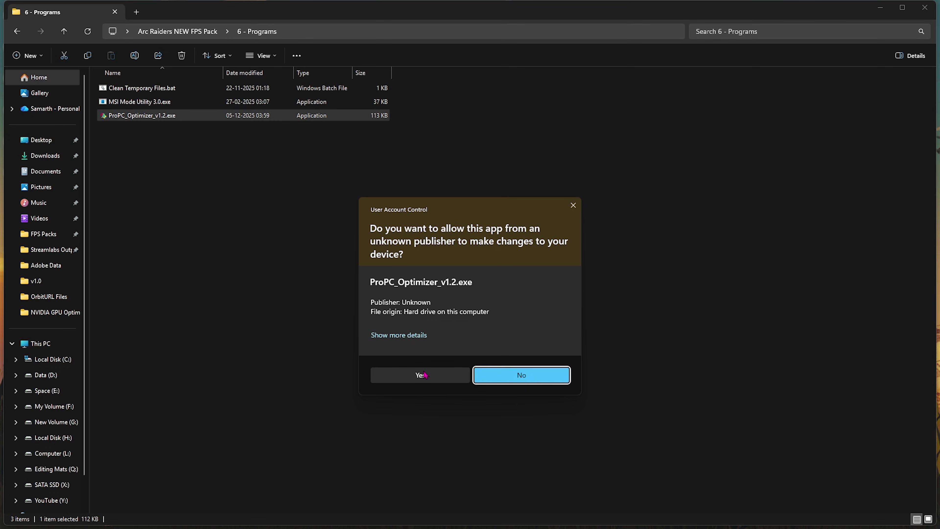
pyautogui.click(522, 375)
pyautogui.press('Return')
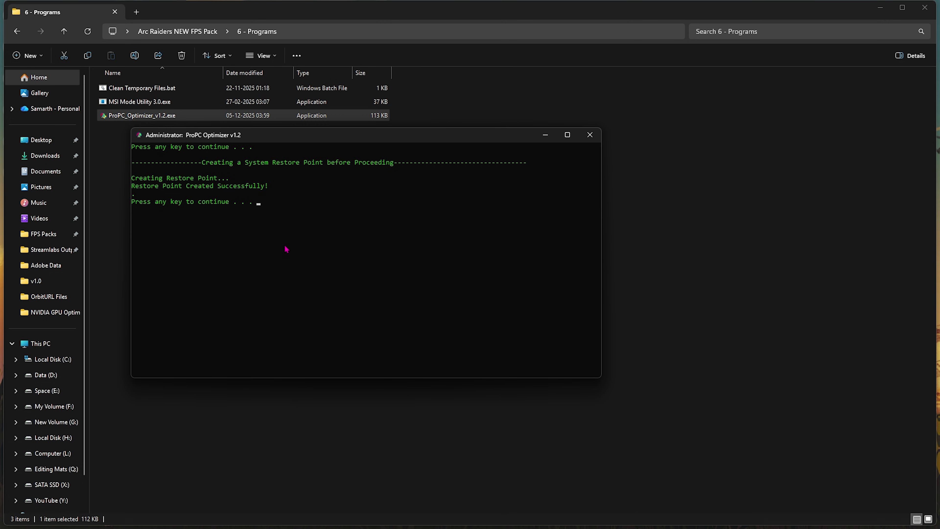
pyautogui.press('Return')
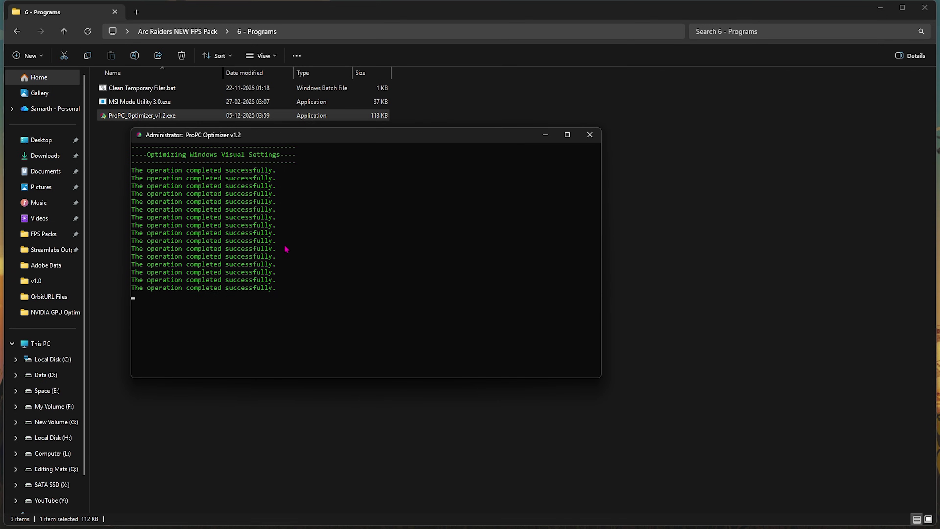